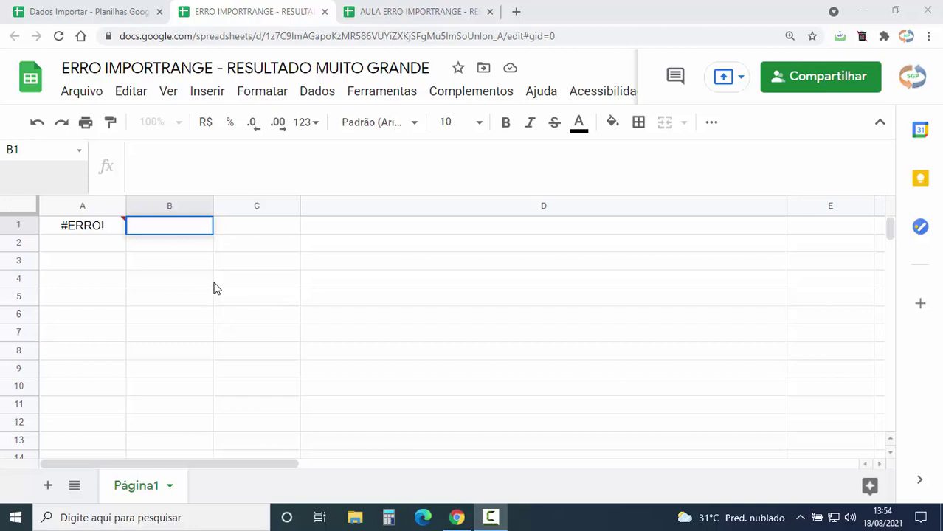
# Inspect A1's too-large-result error and its F49500 range end, then view the Dados Importar source data.
pyautogui.click(79, 231)
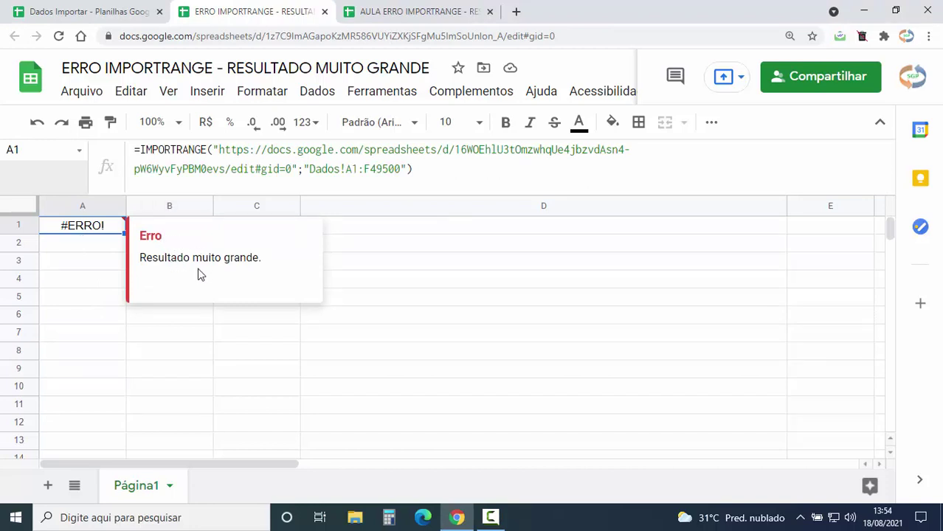
pyautogui.doubleClick(368, 169)
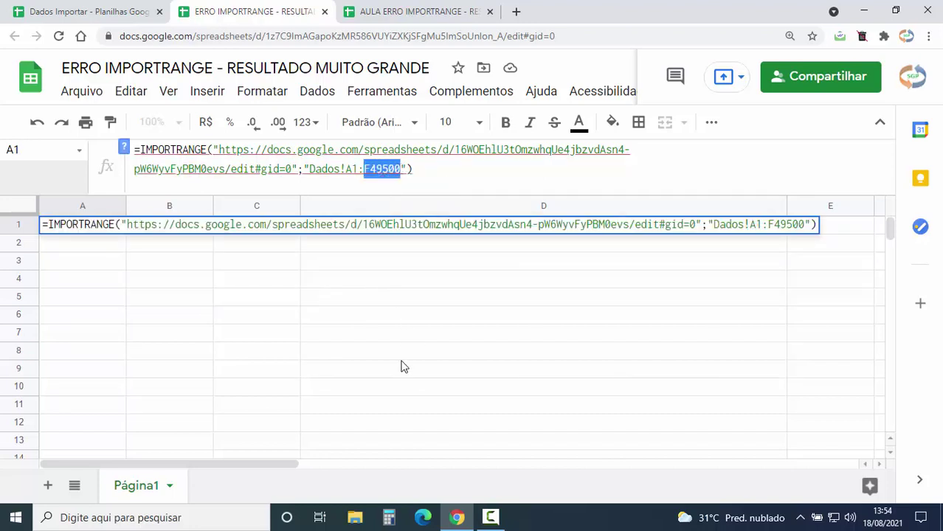
pyautogui.press('Tab')
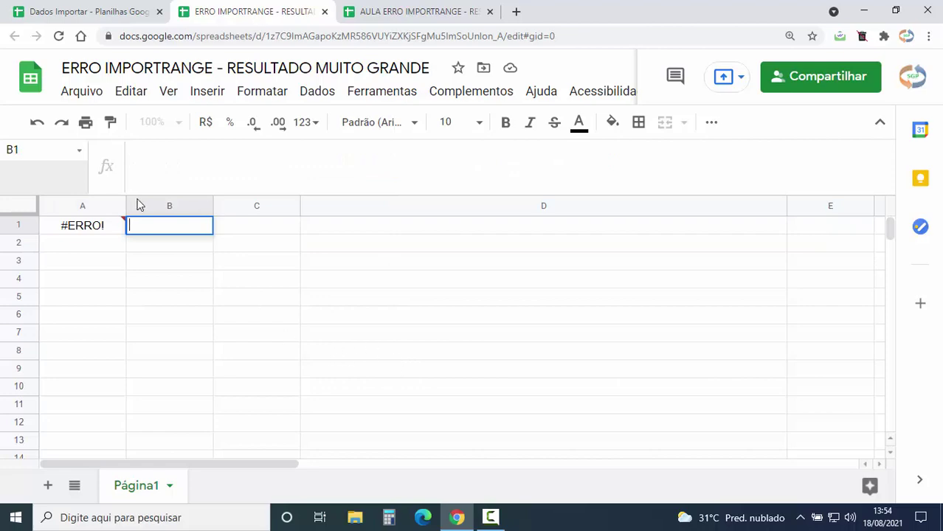
pyautogui.click(66, 12)
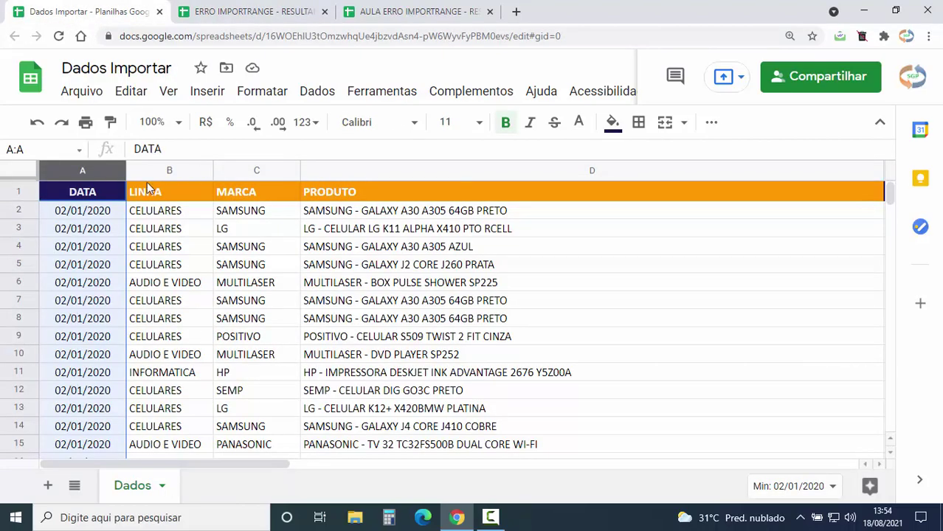
# Check the DATA column's 90.000 count in the summary, then switch to the AULA ERRO IMPORTRANGE spreadsheet.
pyautogui.click(831, 487)
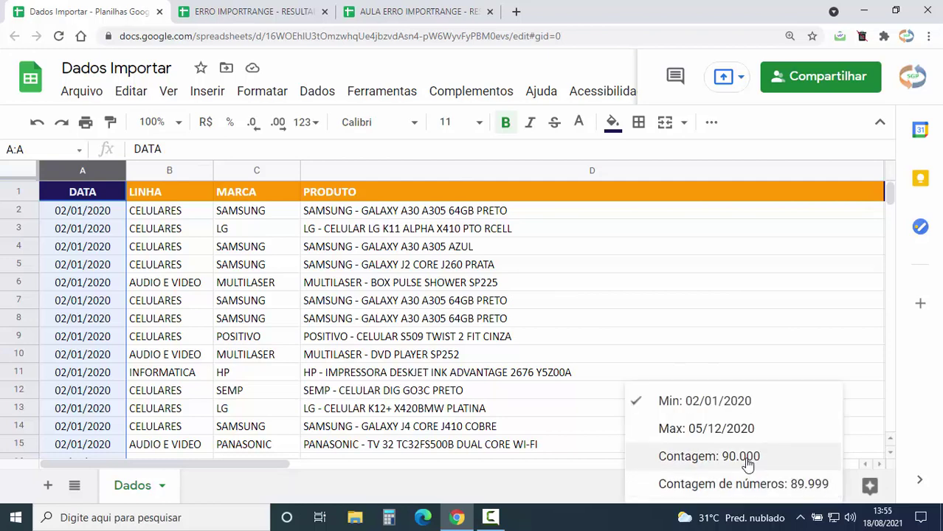
pyautogui.click(342, 493)
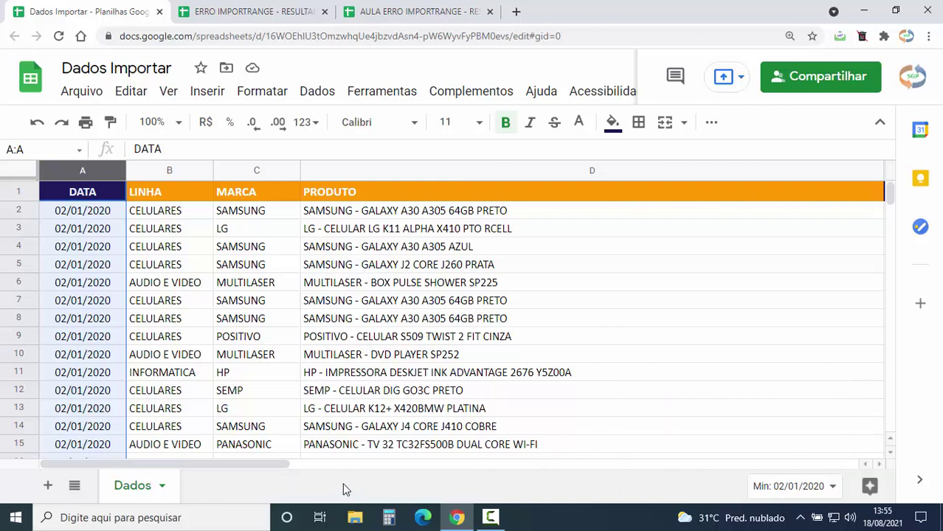
pyautogui.click(405, 12)
# Start cell A1's formula as =ARRAYFORMULA() using the autocomplete suggestion.
pyautogui.doubleClick(183, 224)
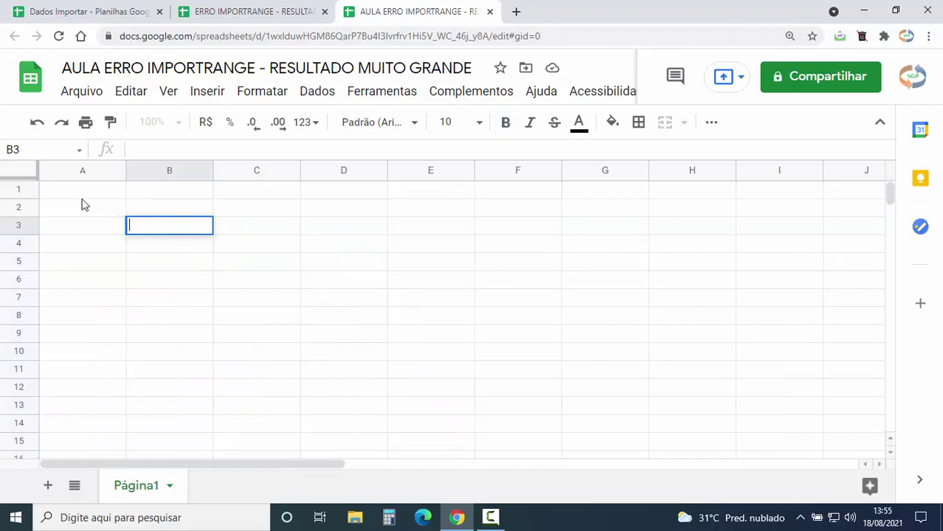
pyautogui.click(82, 197)
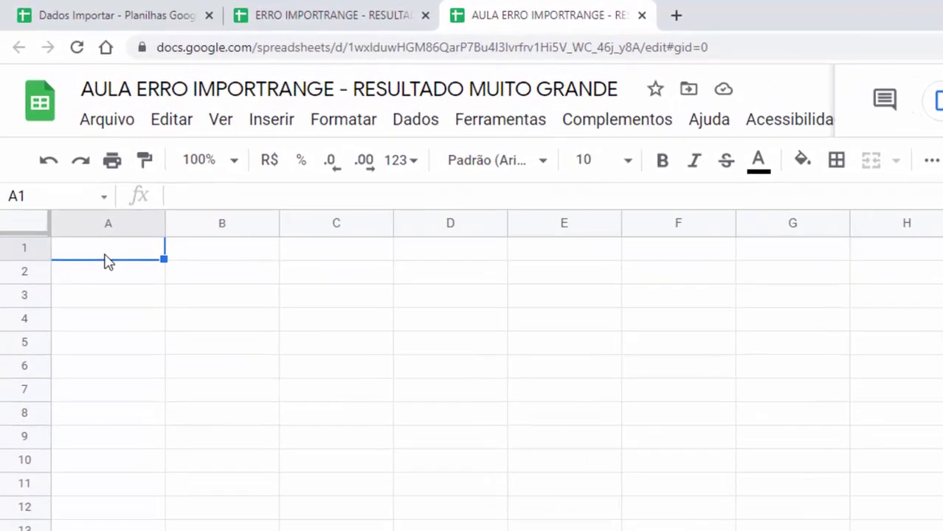
pyautogui.write('=ARRA')
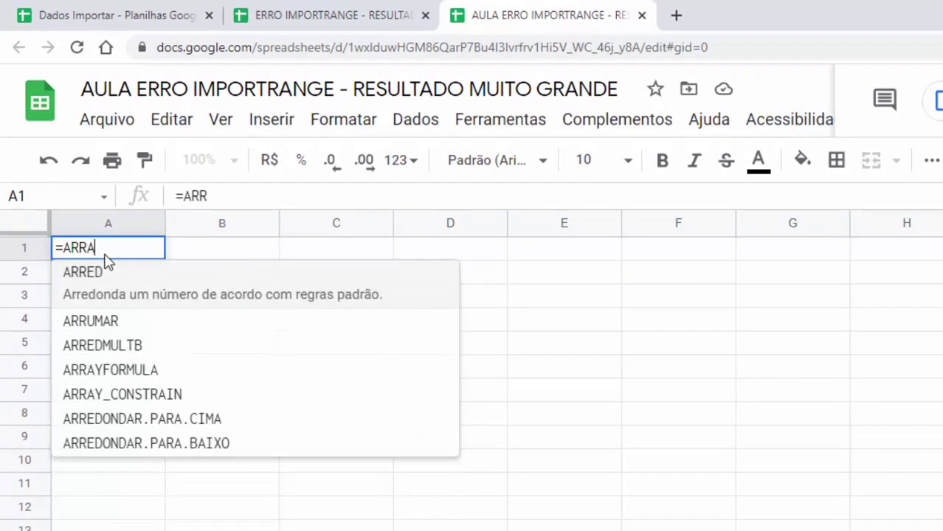
pyautogui.write('Y')
pyautogui.click(110, 273)
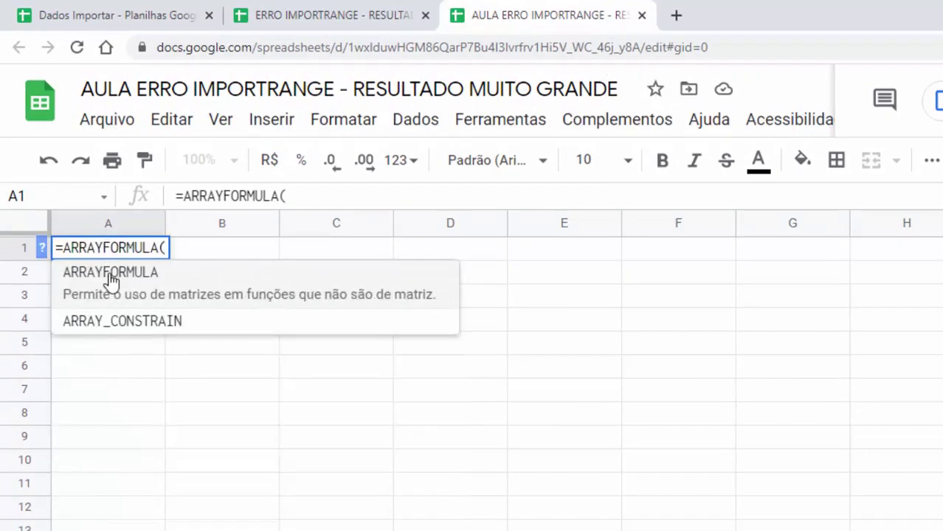
pyautogui.click(289, 196)
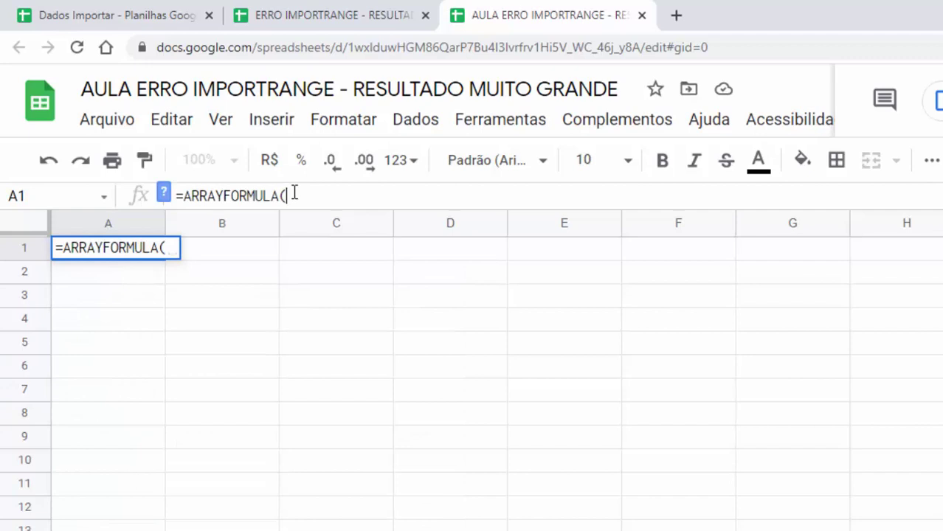
pyautogui.write(')')
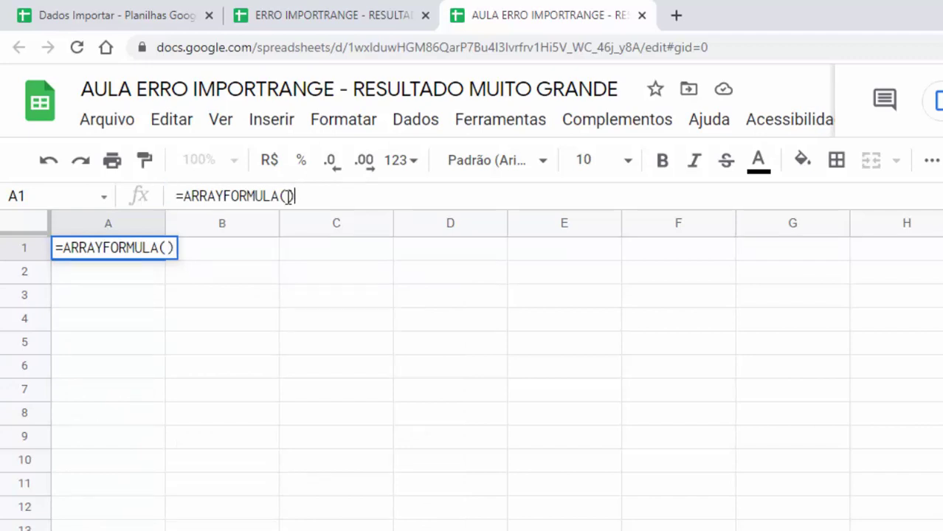
# Put an array holding IMPORTRANGE("";"") inside ARRAYFORMULA's parentheses.
pyautogui.click(287, 197)
pyautogui.write('{')
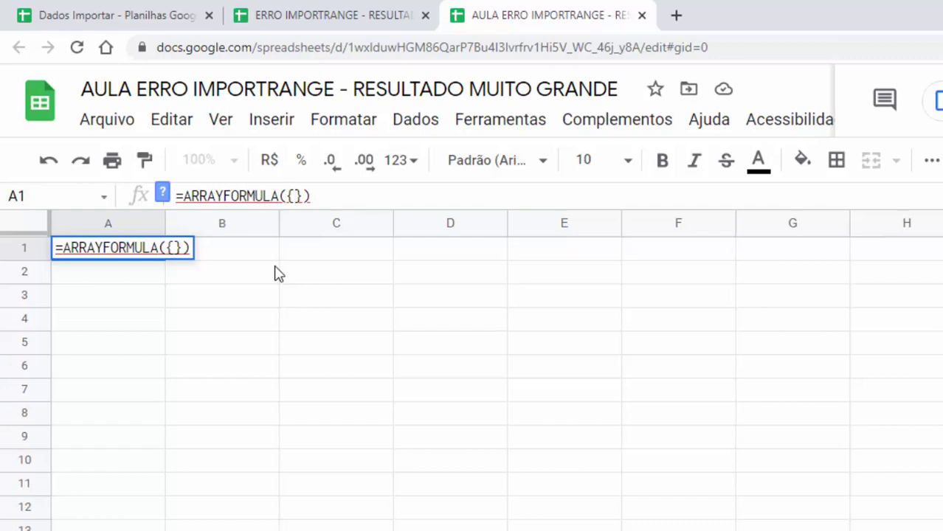
pyautogui.write('IMPORT')
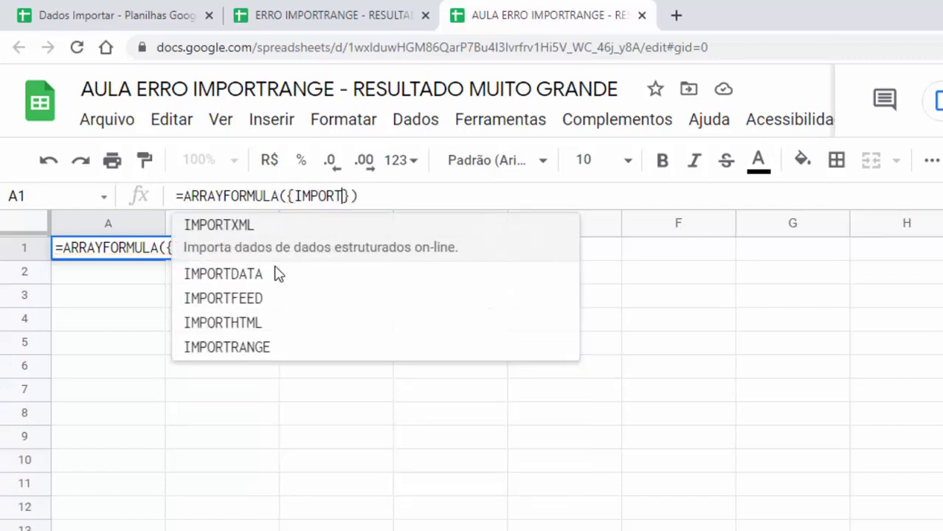
pyautogui.click(255, 339)
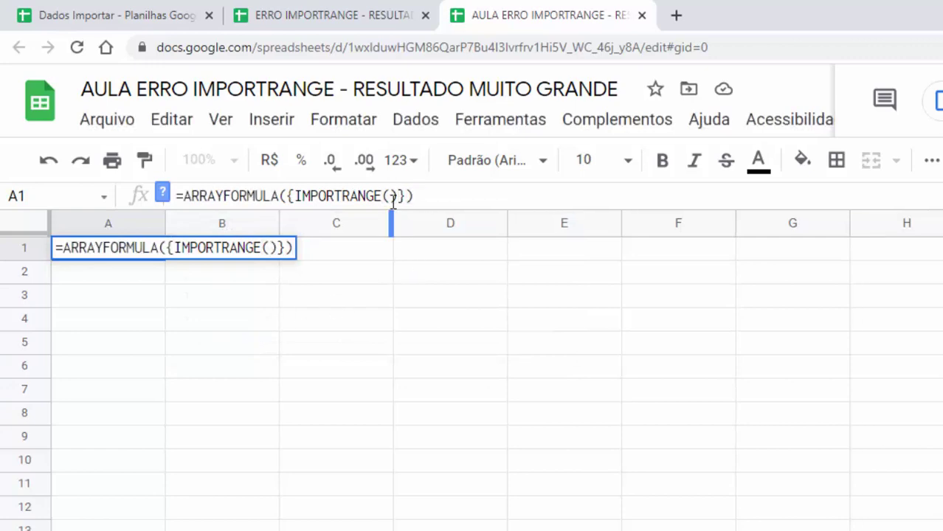
pyautogui.click(393, 195)
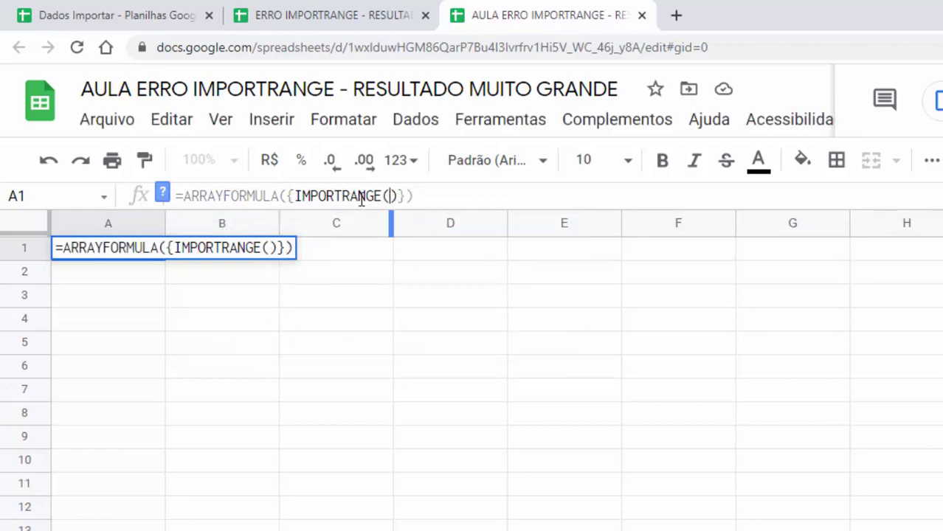
pyautogui.write('""')
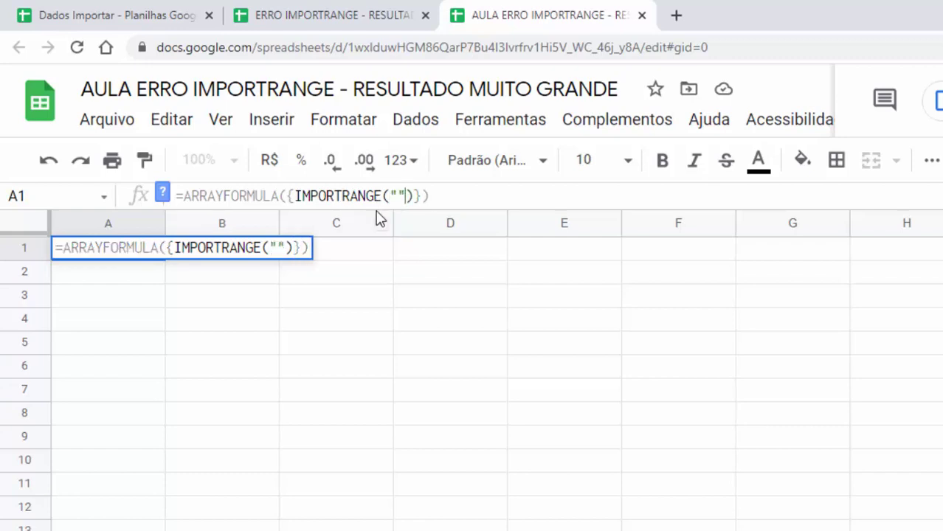
pyautogui.write(';""')
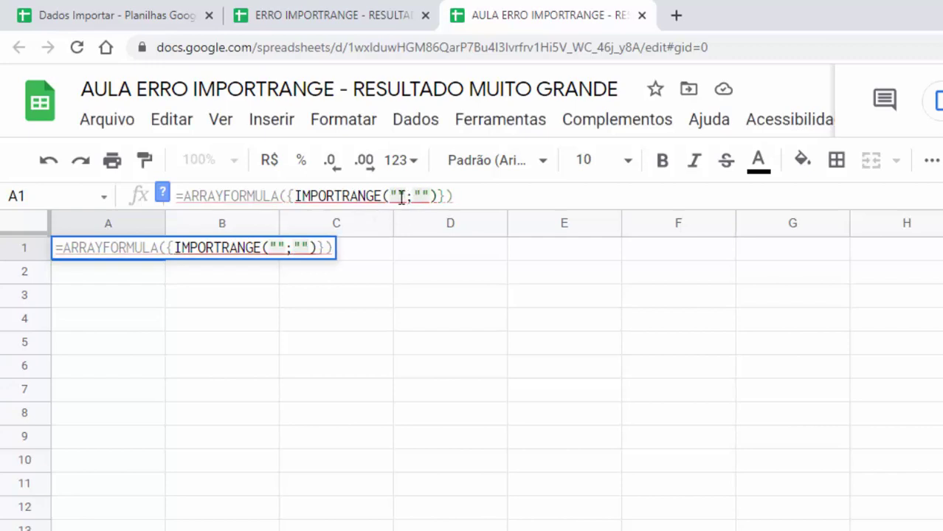
pyautogui.click(398, 195)
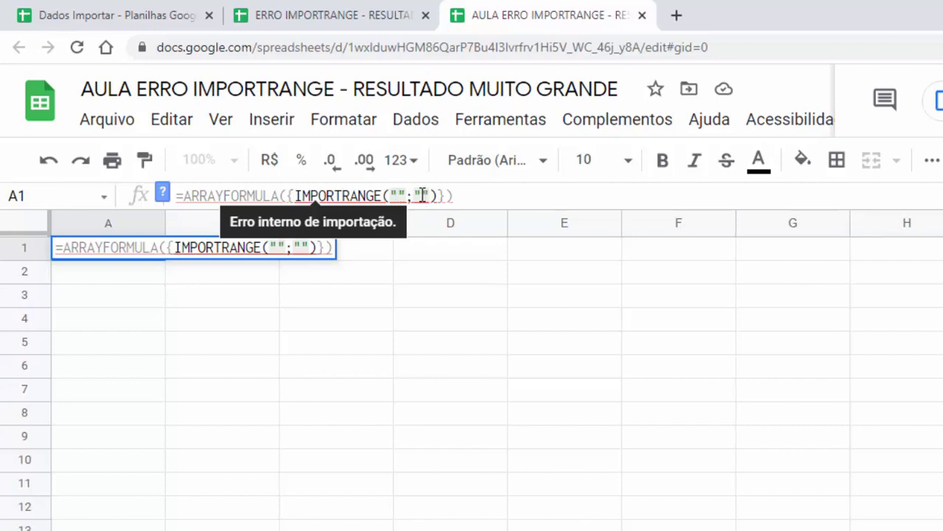
pyautogui.click(422, 194)
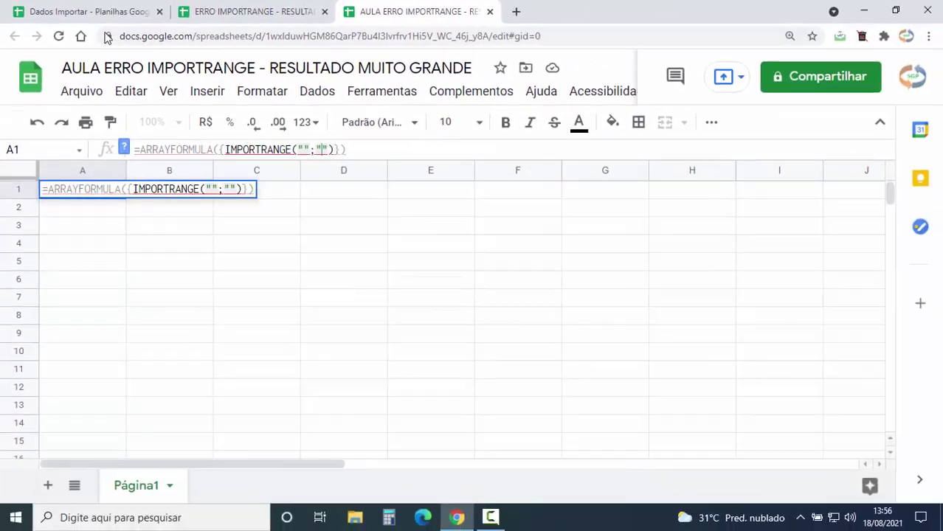
# Review the source columns A1 through TOTAL in F1 and confirm the sheet is named Dados.
pyautogui.click(62, 9)
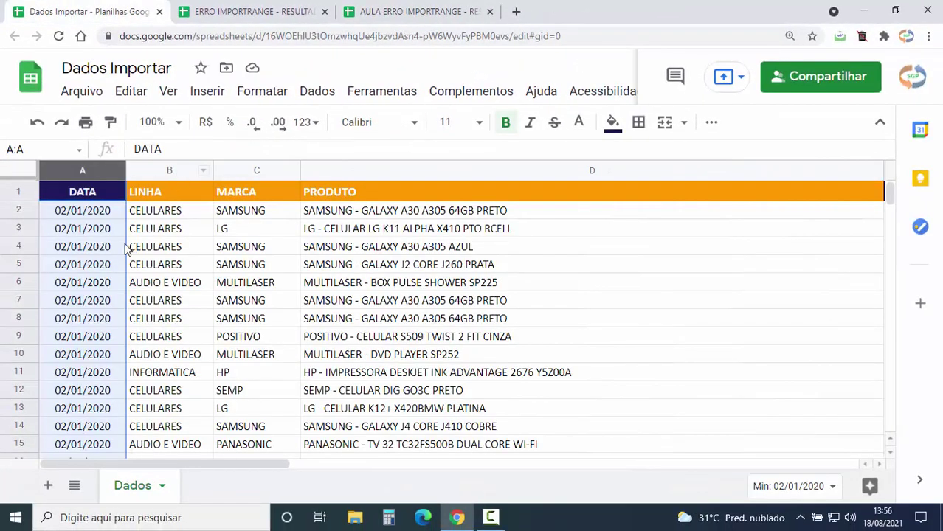
pyautogui.click(81, 195)
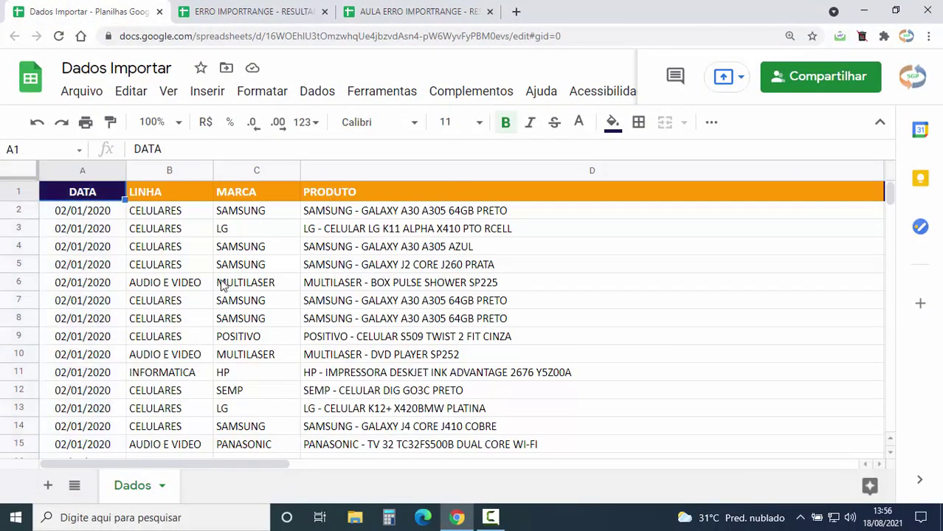
pyautogui.moveTo(233, 463); pyautogui.dragTo(382, 464)
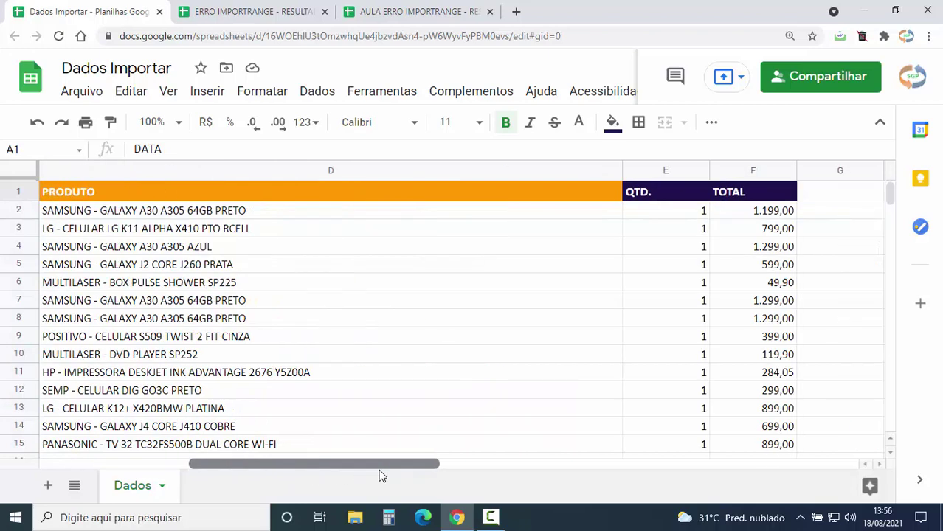
pyautogui.click(756, 196)
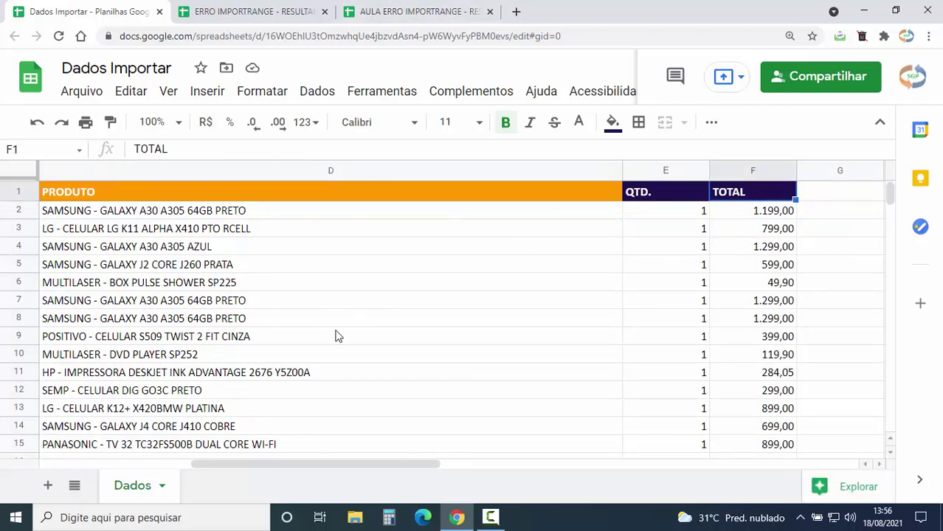
pyautogui.click(162, 487)
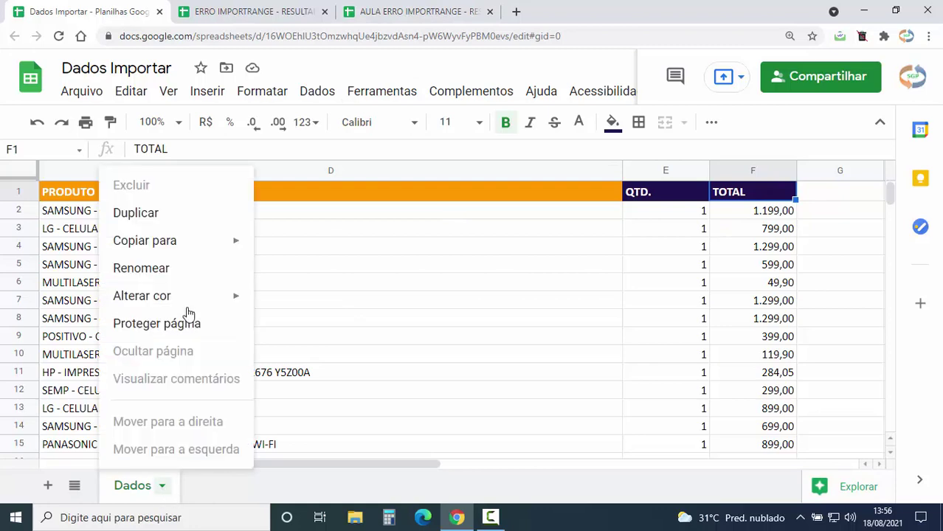
pyautogui.moveTo(168, 297)
pyautogui.click(162, 270)
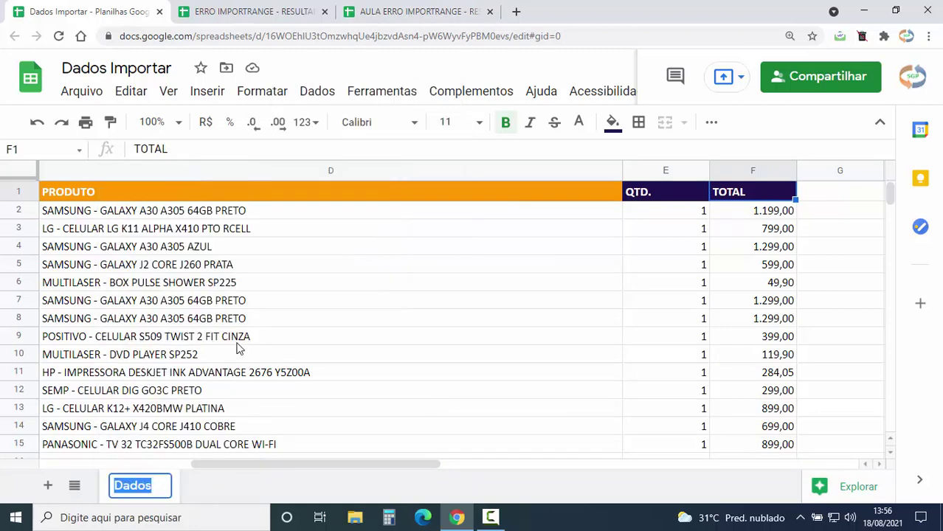
# Enter Dados!A1:F as IMPORTRANGE's range argument in A1, then view the ERRO IMPORTRANGE spreadsheet.
pyautogui.click(410, 11)
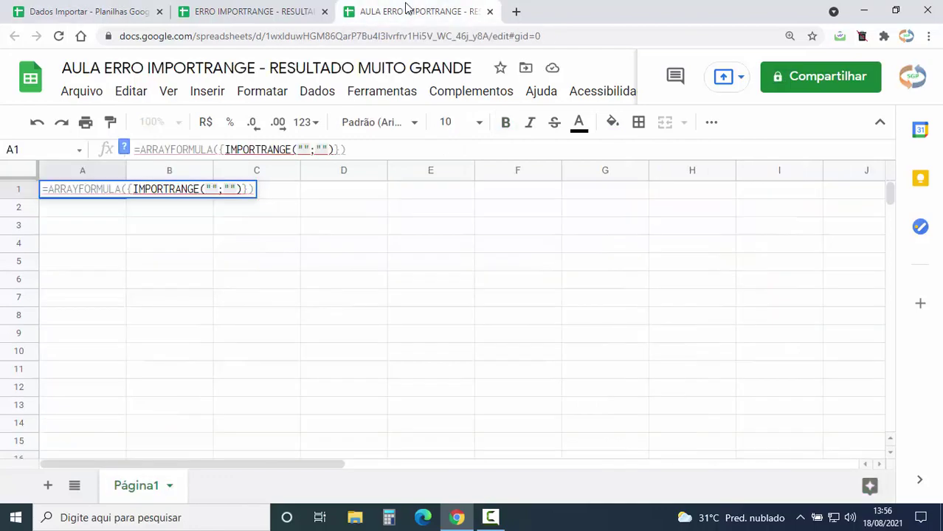
pyautogui.moveTo(321, 148)
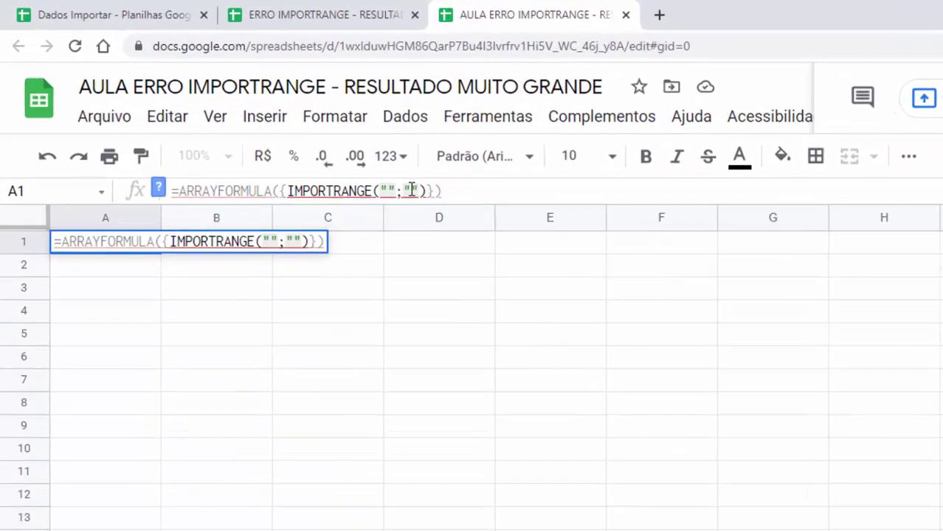
pyautogui.click(489, 225)
pyautogui.write('Dados')
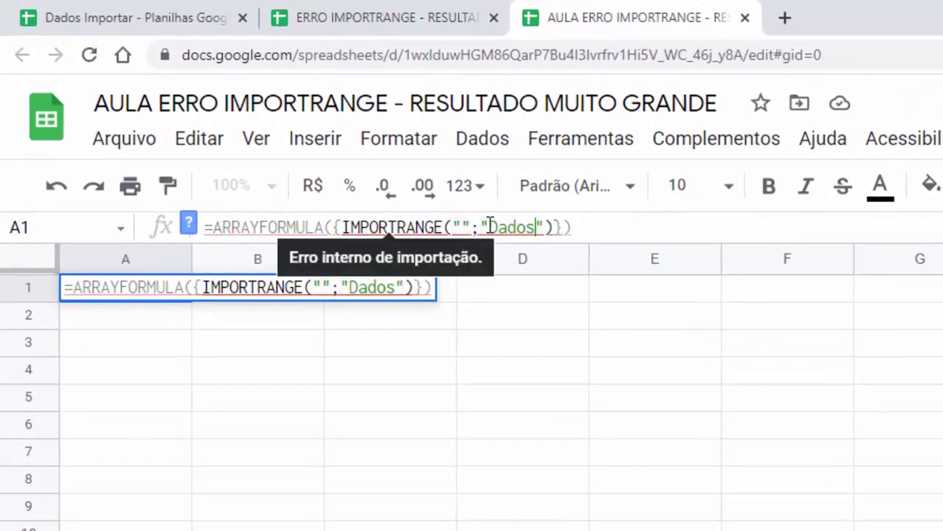
pyautogui.write('!')
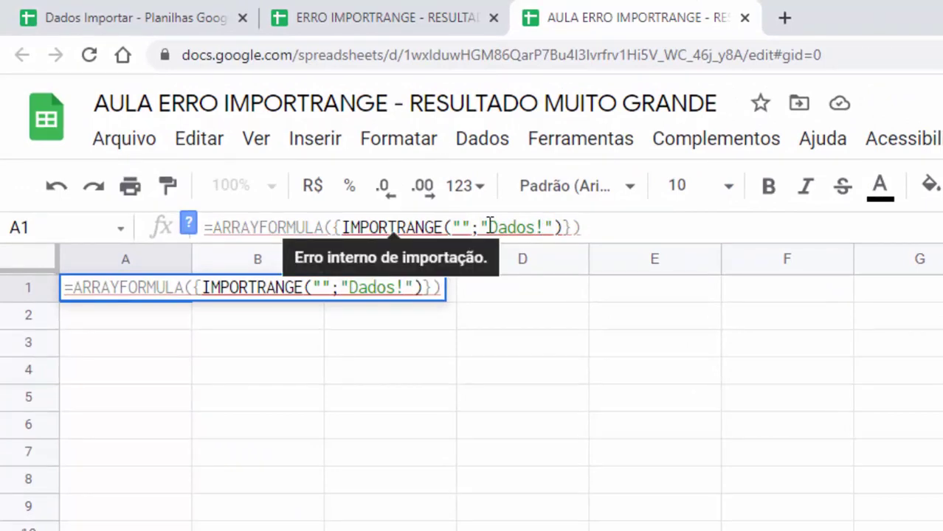
pyautogui.write('A1')
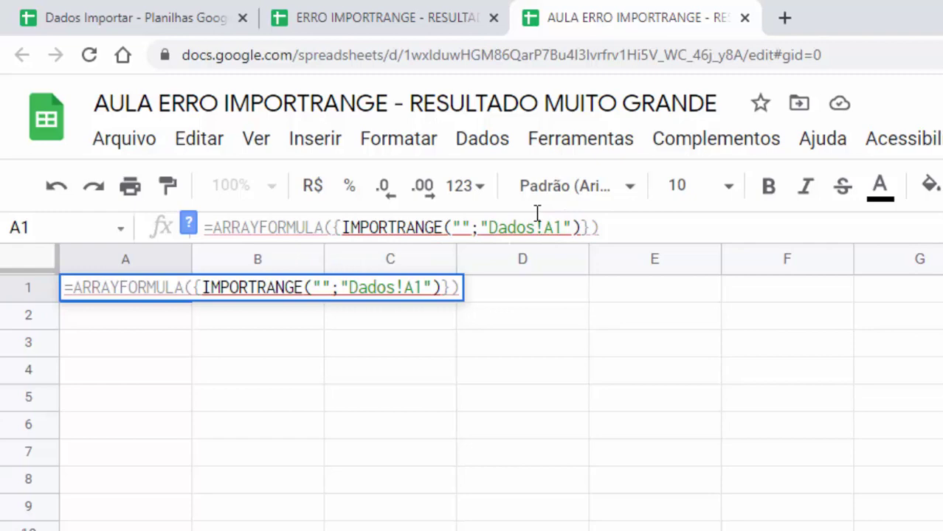
pyautogui.moveTo(545, 227); pyautogui.dragTo(557, 226)
pyautogui.click(564, 226)
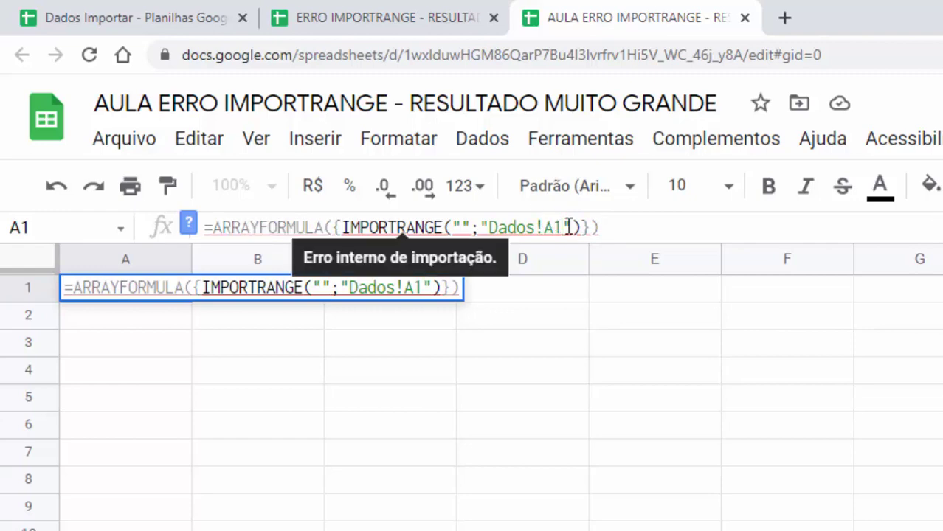
pyautogui.write(':')
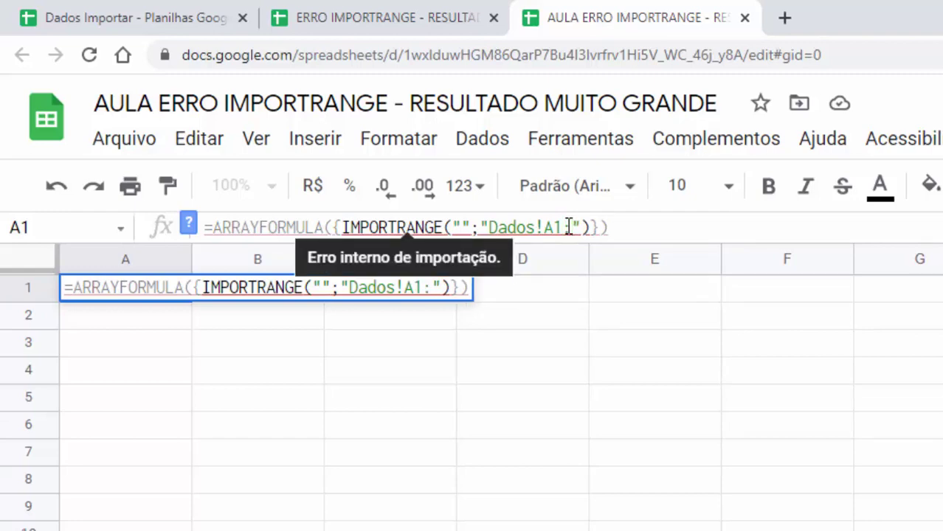
pyautogui.write('F')
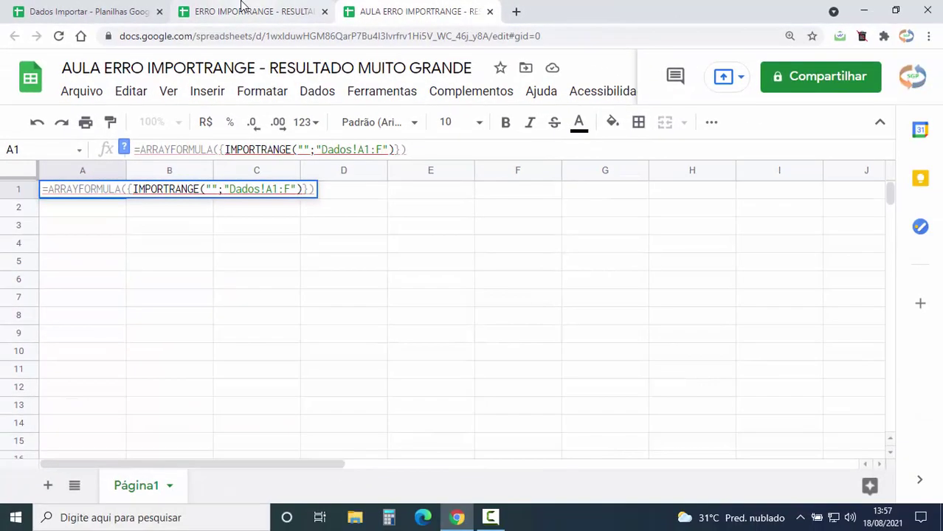
pyautogui.click(243, 11)
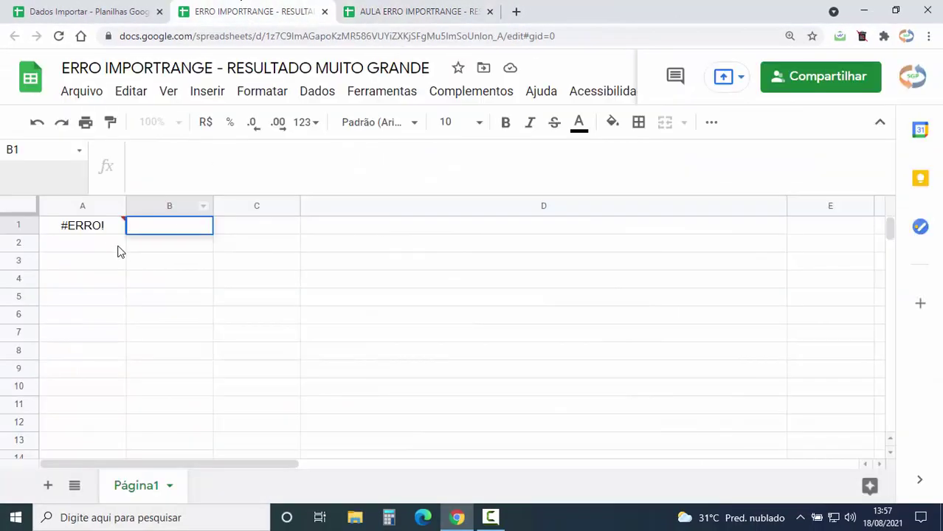
# Change A1's IMPORTRANGE range end from F49500 to F45000 and commit the formula.
pyautogui.click(96, 227)
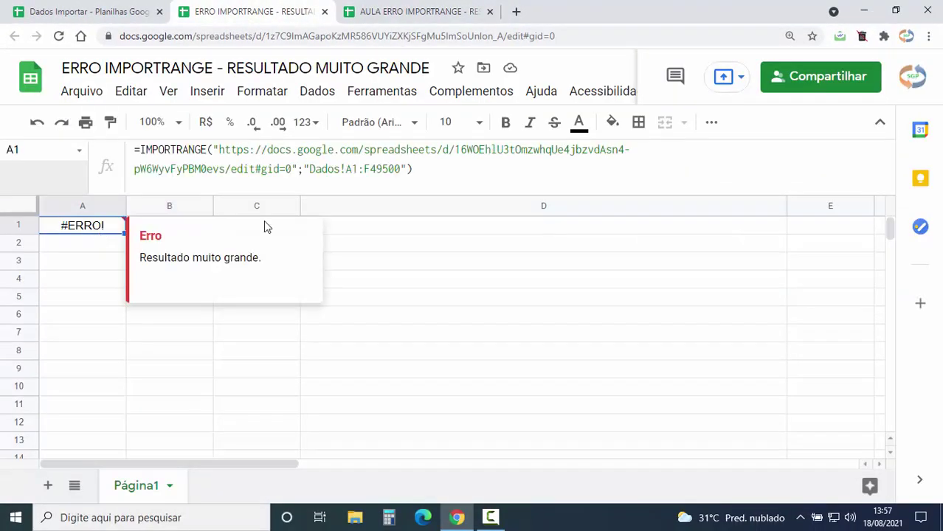
pyautogui.click(382, 169)
pyautogui.press('BackSpace')
pyautogui.write('5')
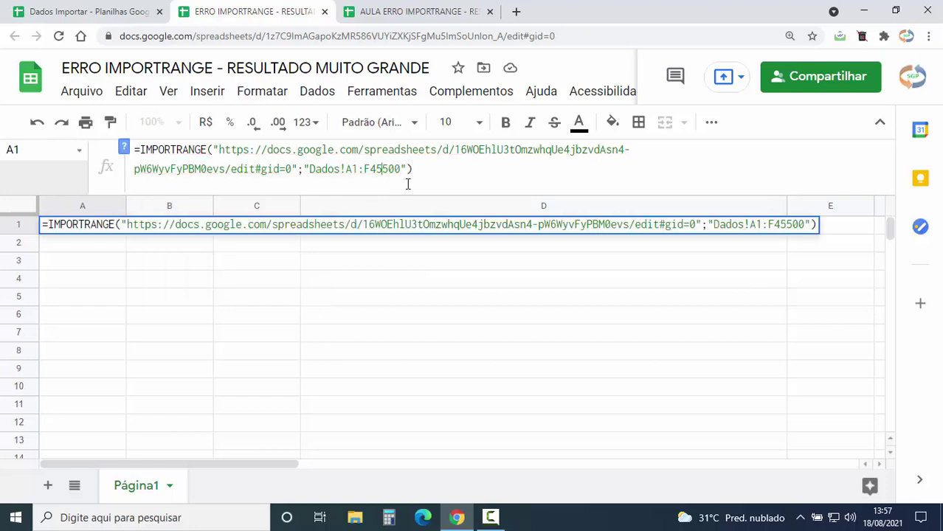
pyautogui.press('Delete')
pyautogui.write('0')
pyautogui.press('Tab')
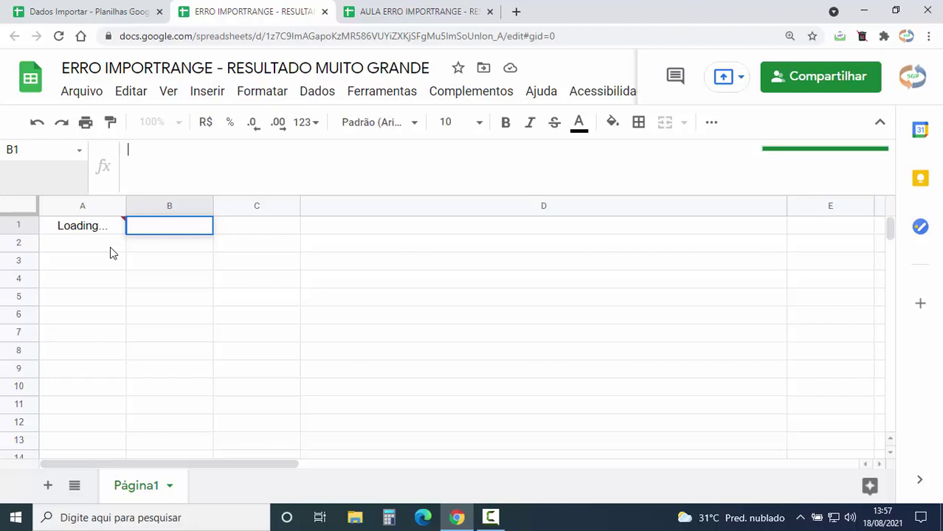
pyautogui.moveTo(86, 233)
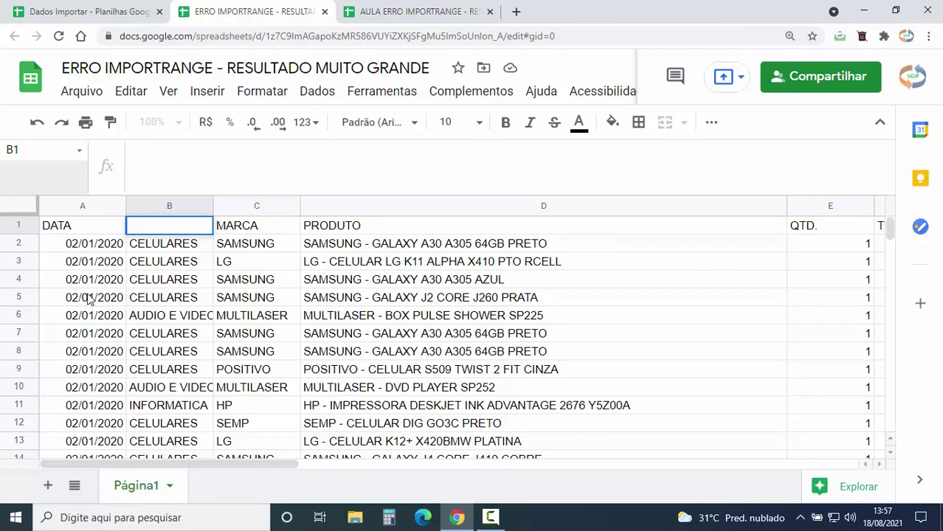
# Check the imported dates, confirm the data ends at row 45000, and return to the AULA spreadsheet.
pyautogui.click(115, 303)
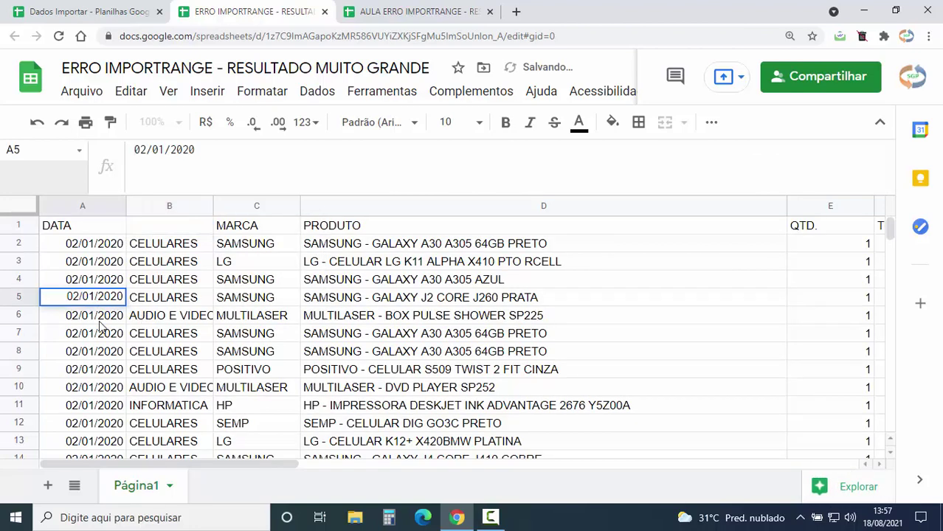
pyautogui.click(101, 322)
pyautogui.click(122, 338)
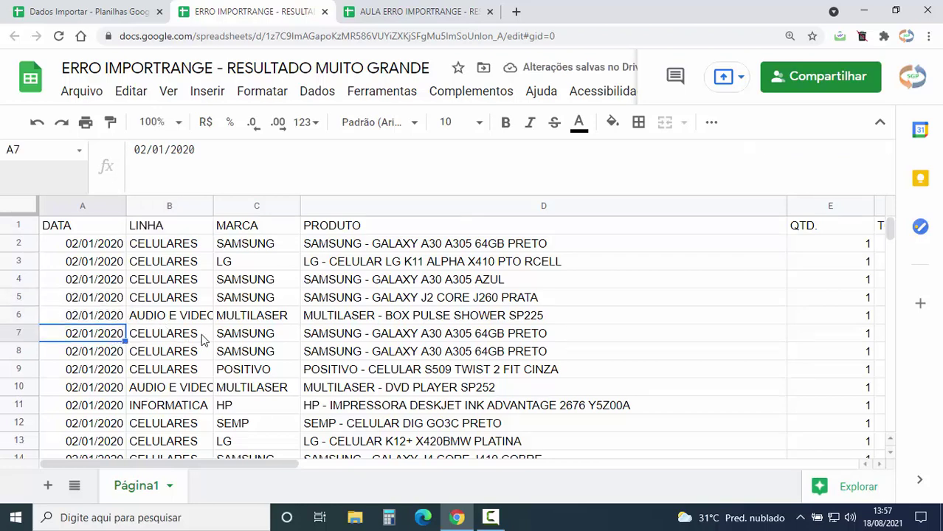
pyautogui.hotkey('ctrl', 'Down')
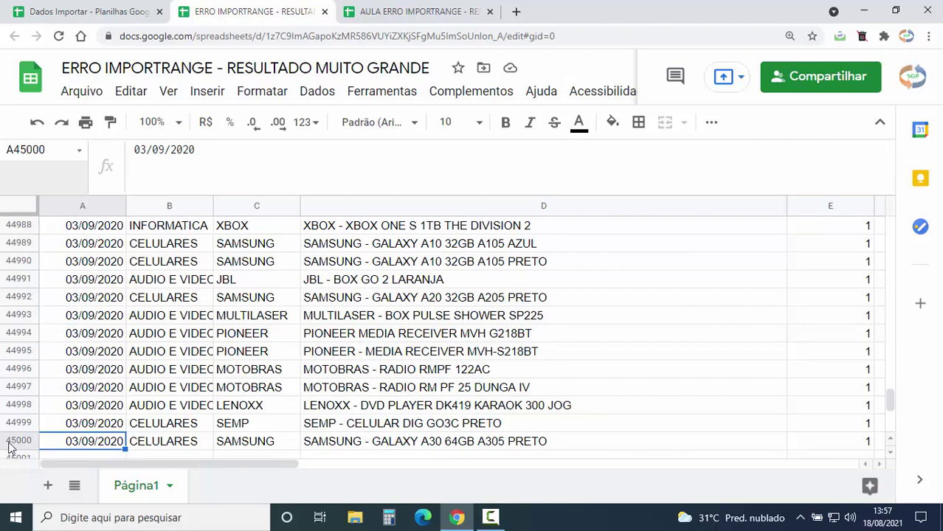
pyautogui.click(15, 441)
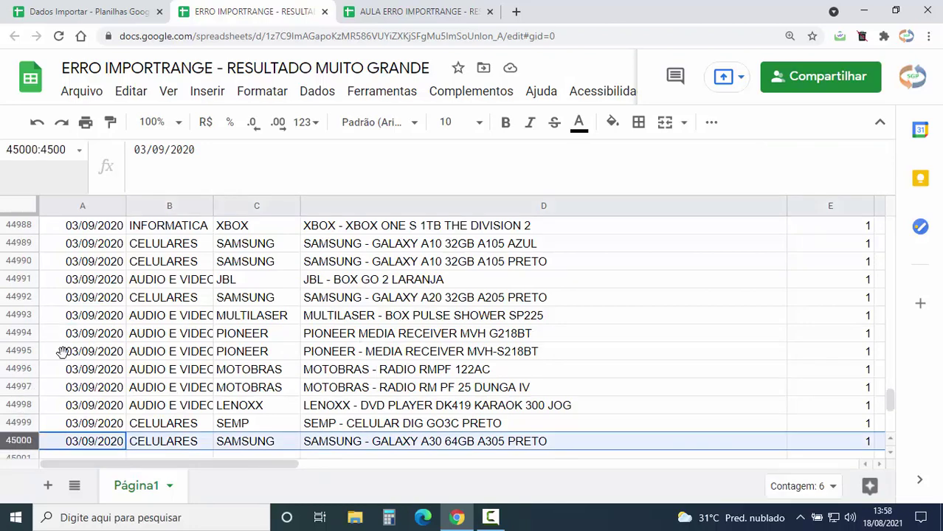
pyautogui.hotkey('ctrl', 'Tab')
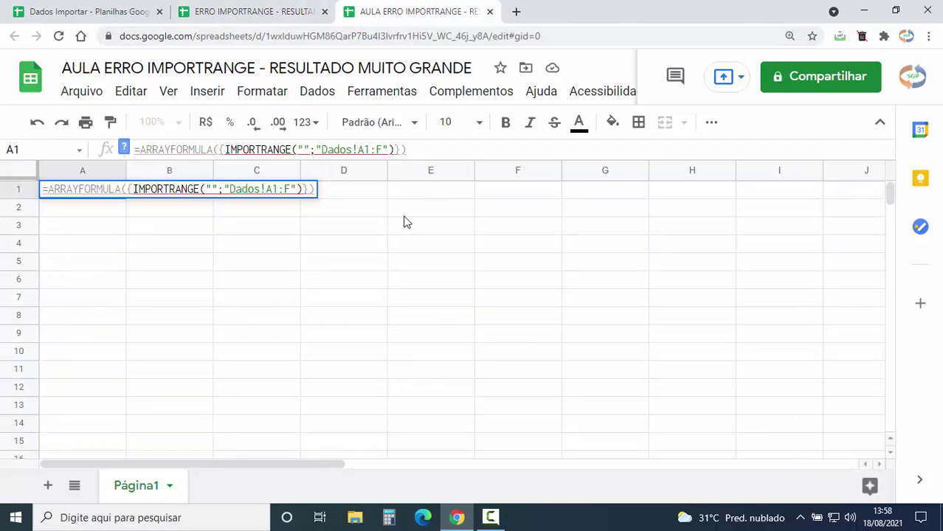
# Complete the first range as Dados!A1:F45000 and add a second IMPORTRANGE call to the array.
pyautogui.write('45000')
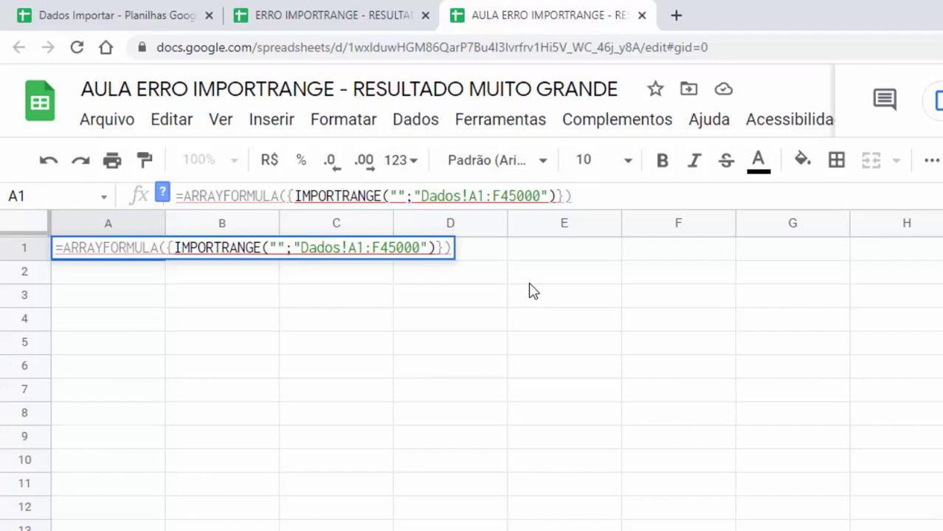
pyautogui.click(555, 196)
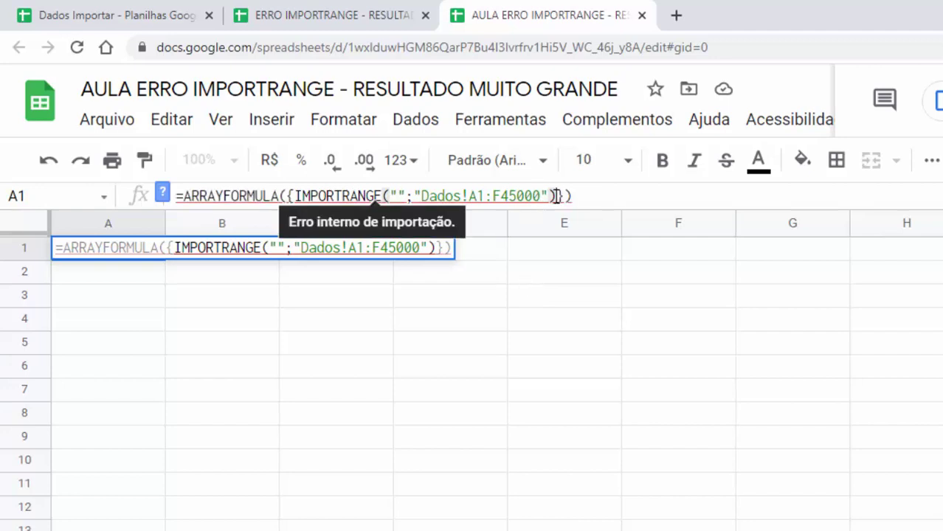
pyautogui.write(';IM')
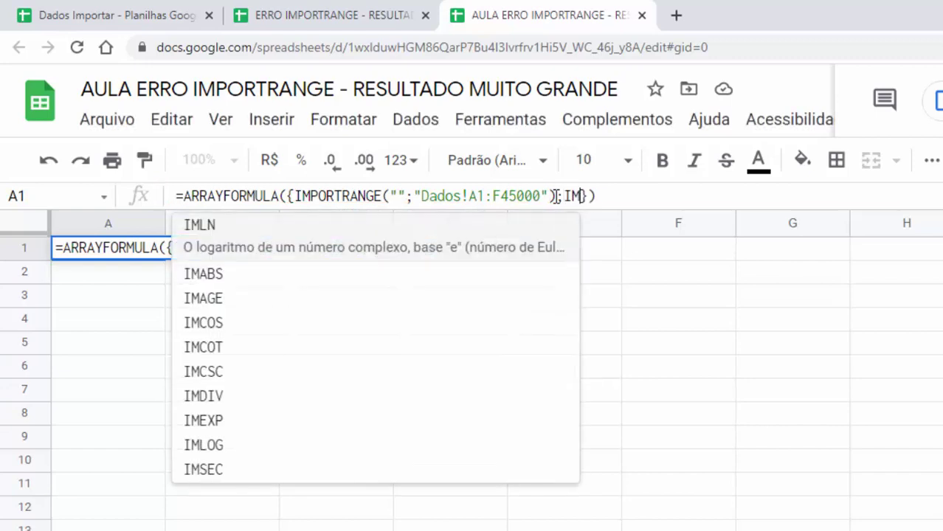
pyautogui.write('PORT')
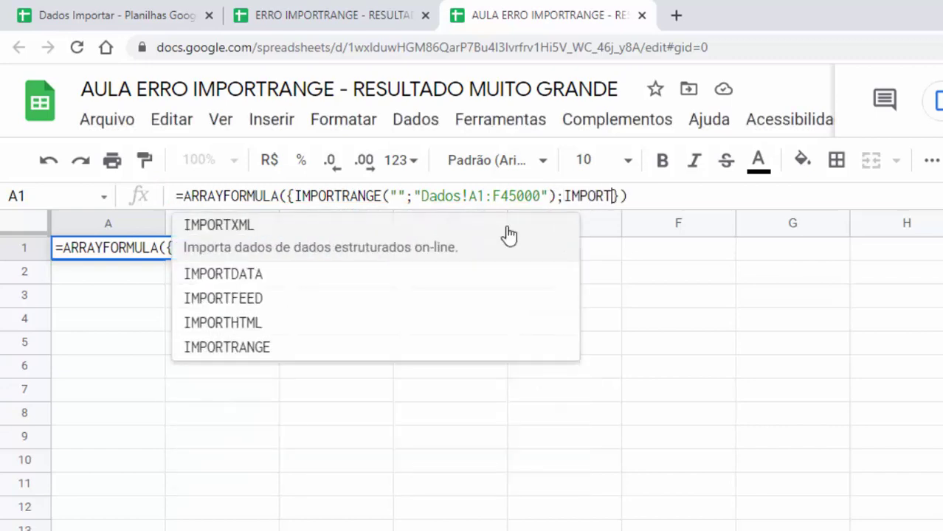
pyautogui.click(272, 343)
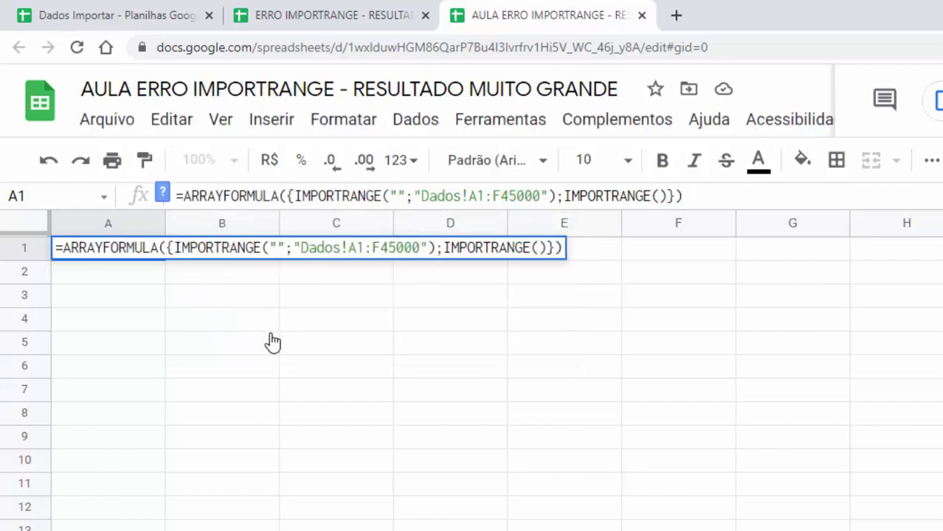
pyautogui.click(658, 196)
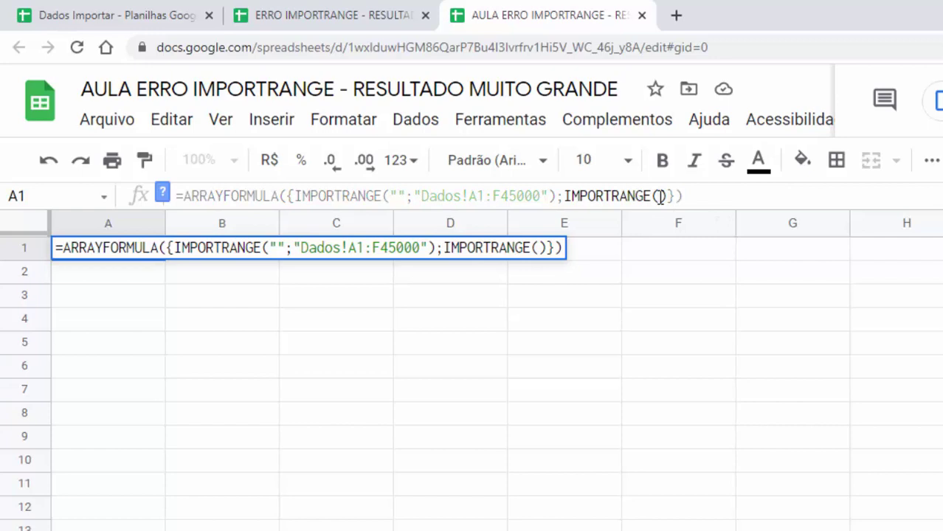
# Give the second IMPORTRANGE an empty URL argument and the range Dados!A45001:F90000.
pyautogui.write('""')
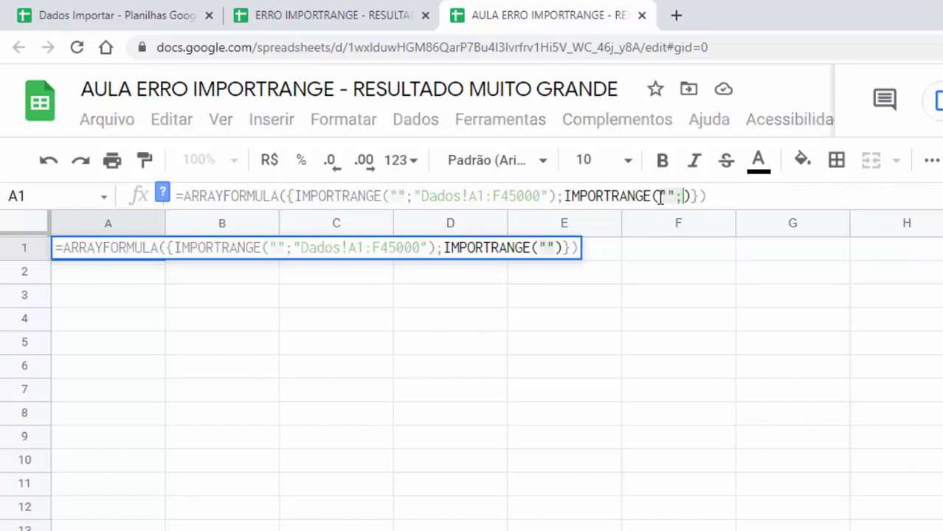
pyautogui.write(';""')
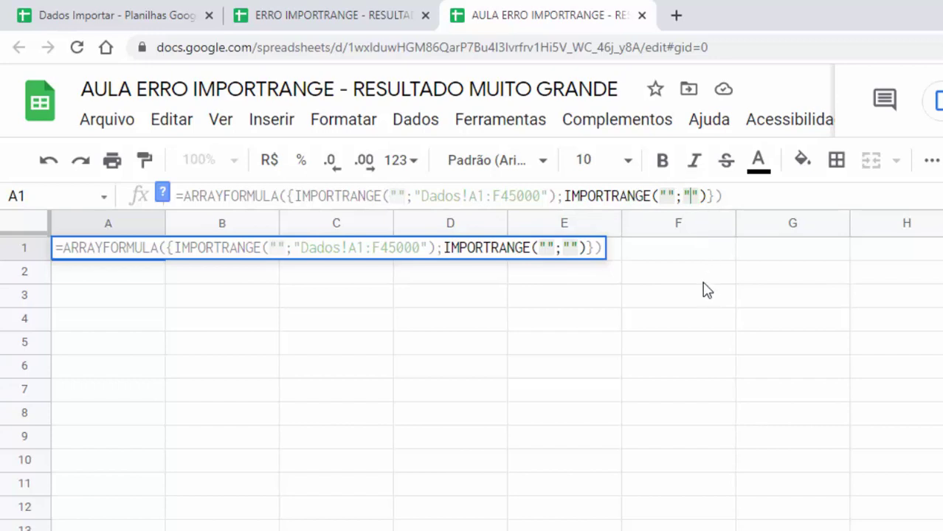
pyautogui.write('Dados')
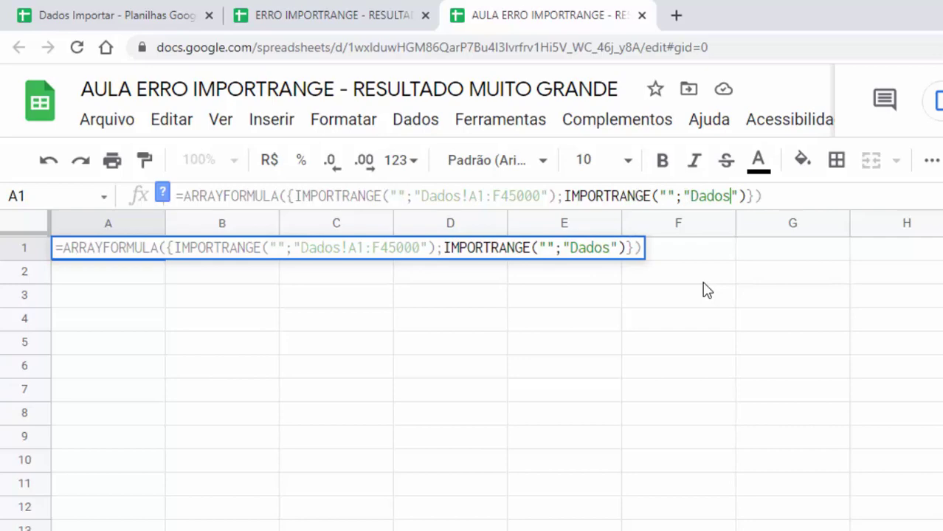
pyautogui.write('!')
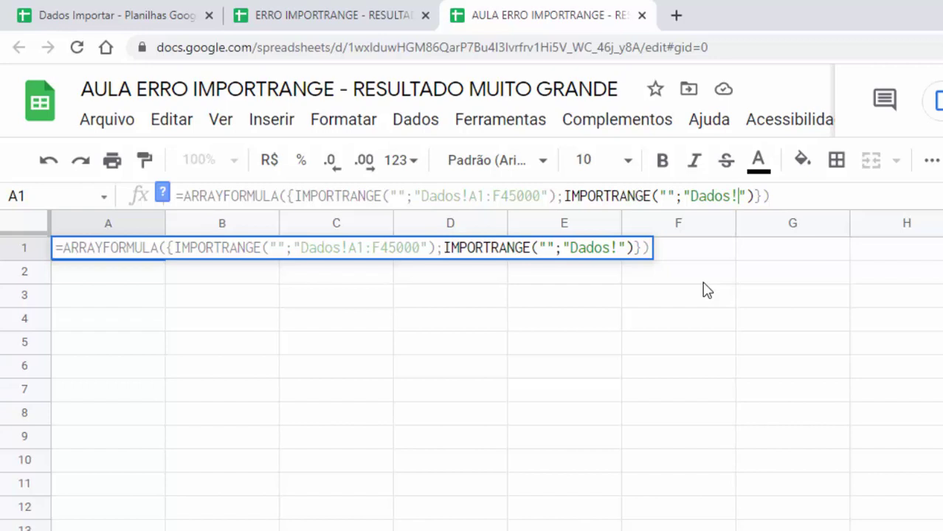
pyautogui.write('A')
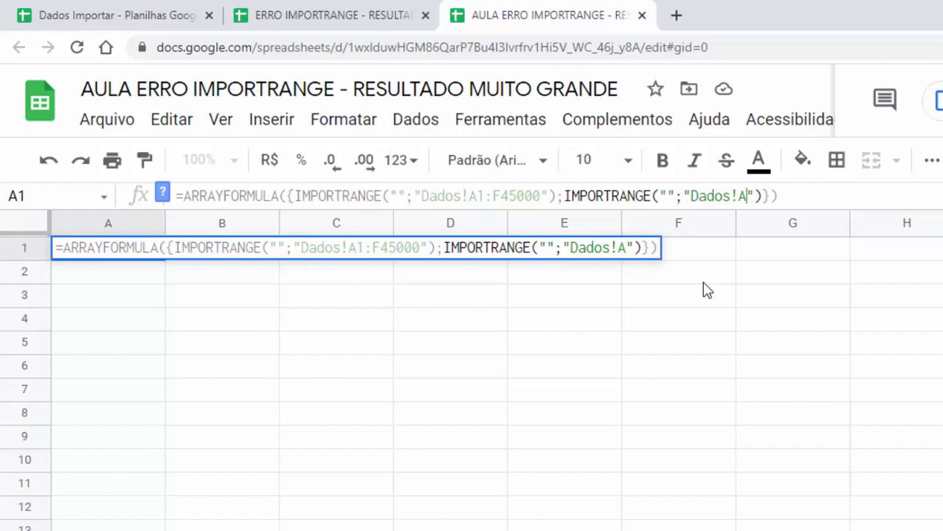
pyautogui.write('45')
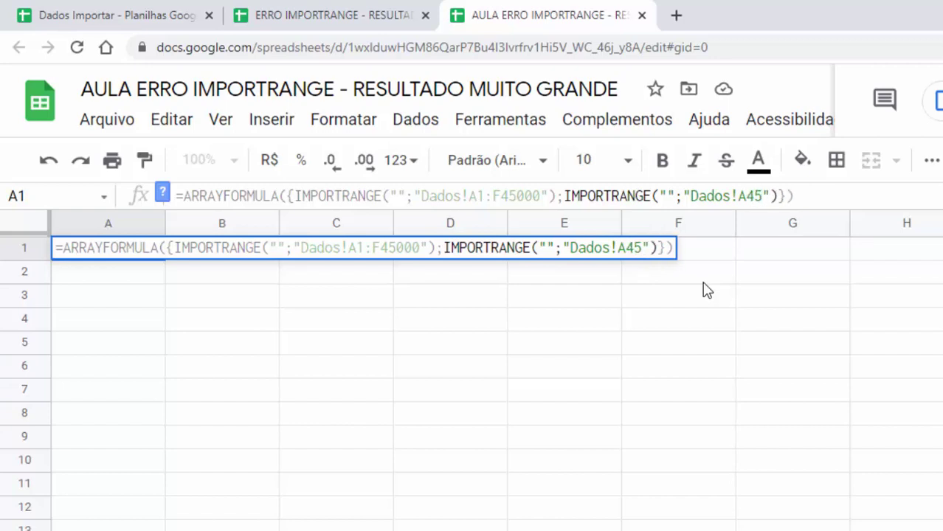
pyautogui.write('001')
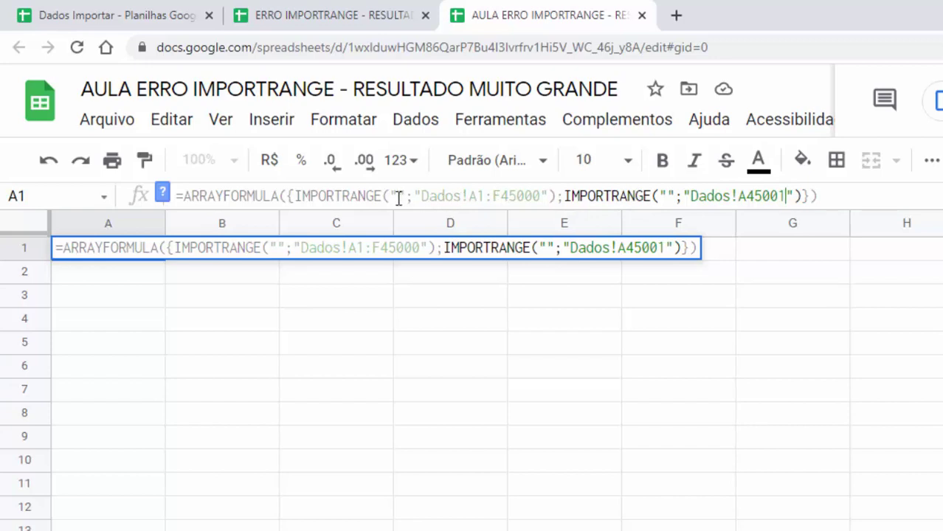
pyautogui.write(':')
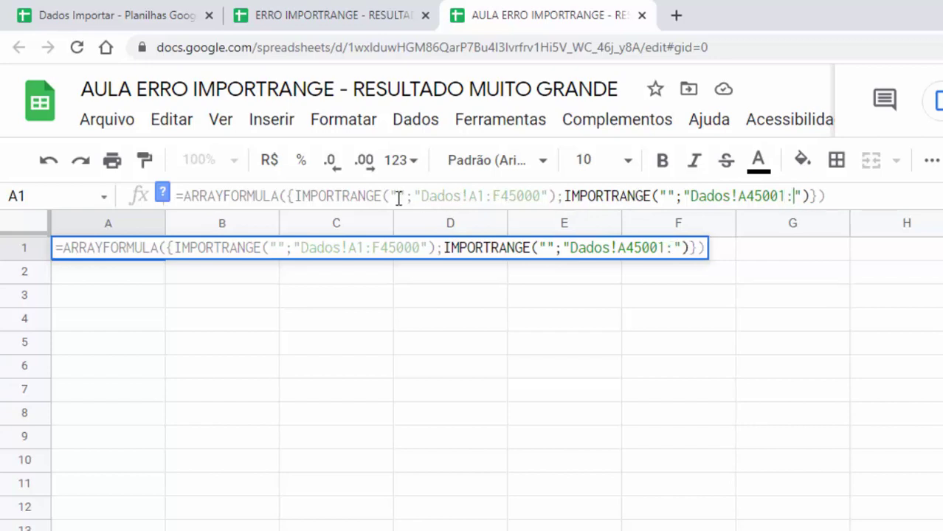
pyautogui.write('F')
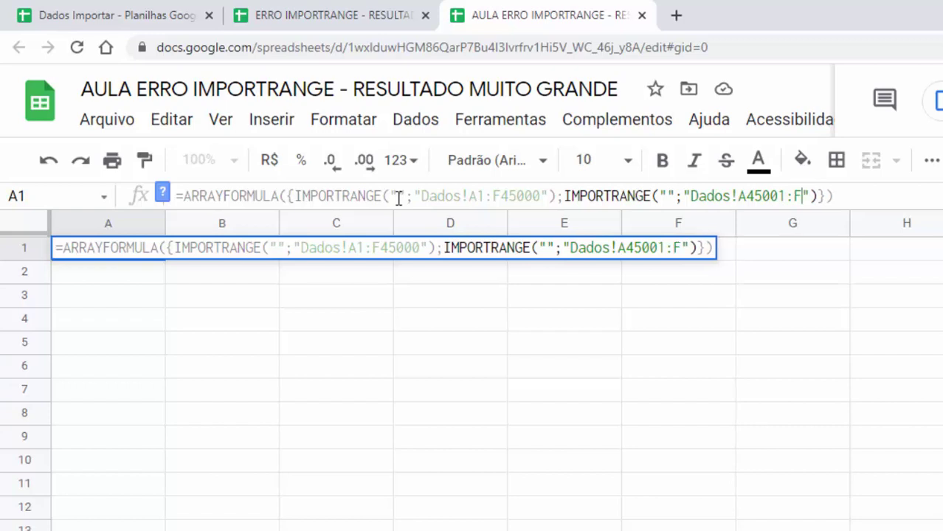
pyautogui.write('90')
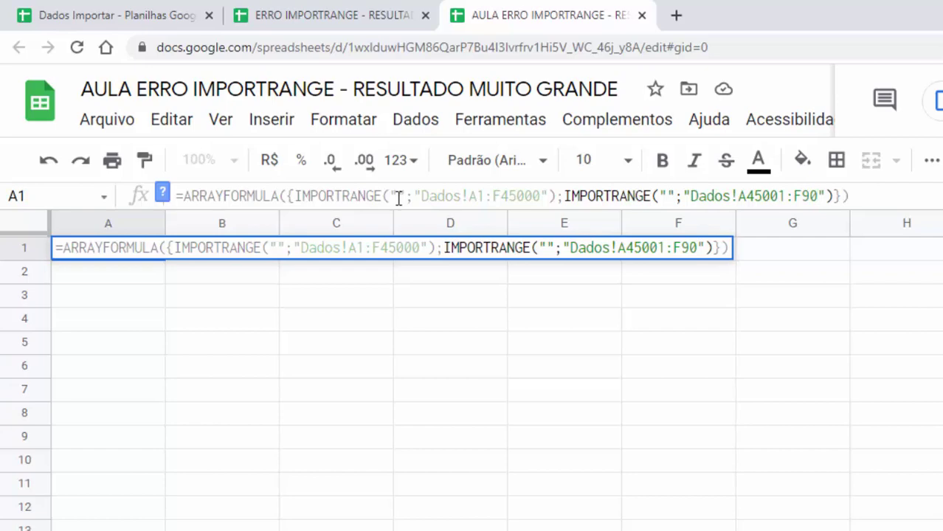
pyautogui.write('000')
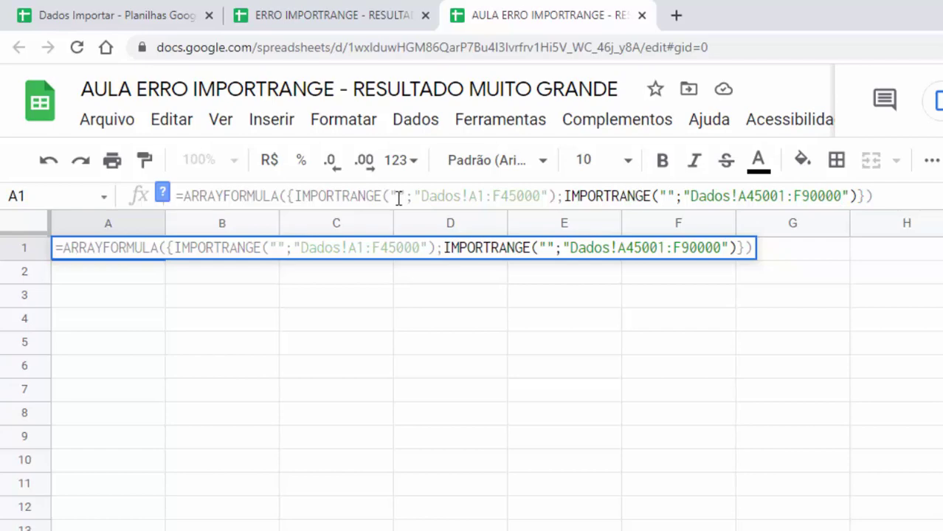
pyautogui.click(842, 196)
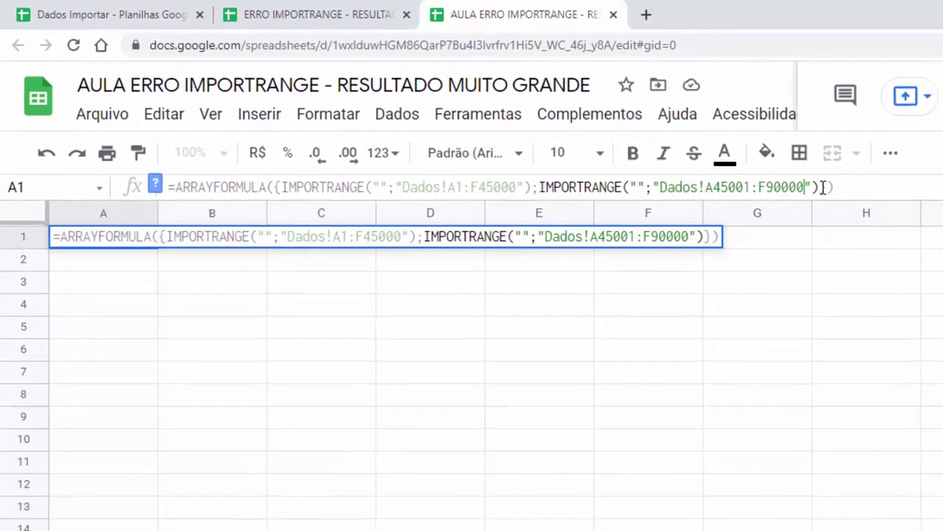
pyautogui.moveTo(818, 188); pyautogui.dragTo(507, 180)
pyautogui.hotkey('ctrl', 'c')
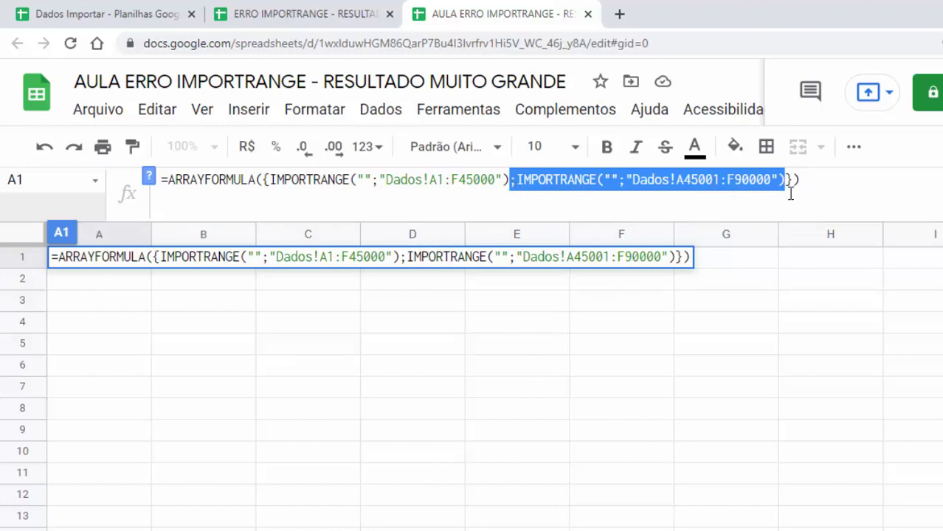
pyautogui.click(786, 181)
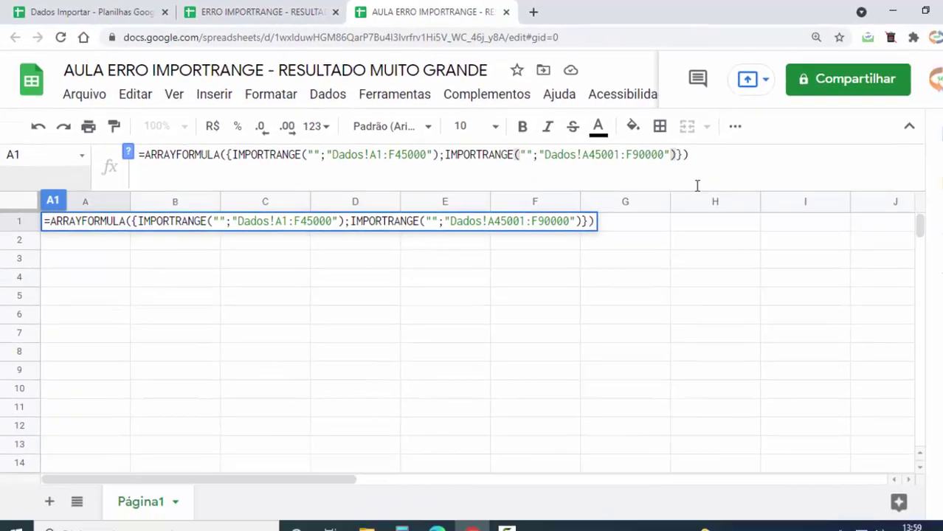
pyautogui.hotkey('ctrl', 'v')
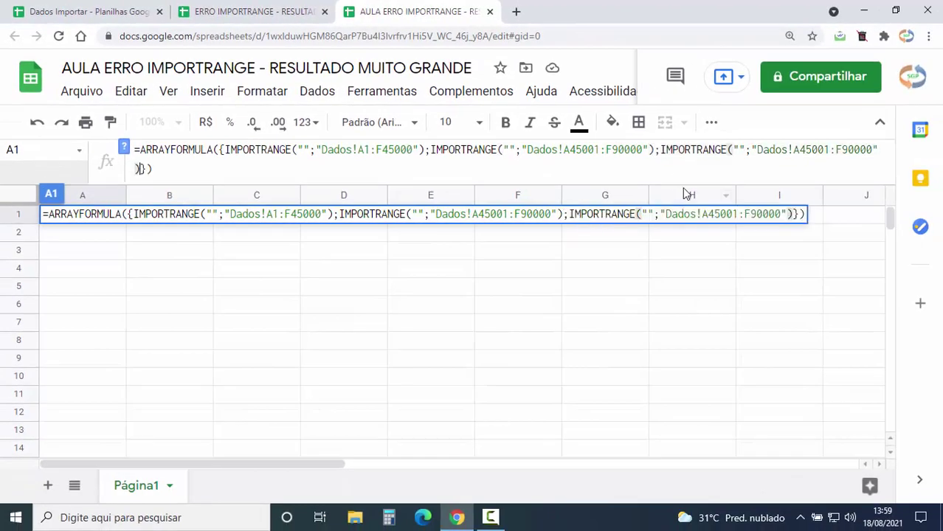
pyautogui.click(829, 150)
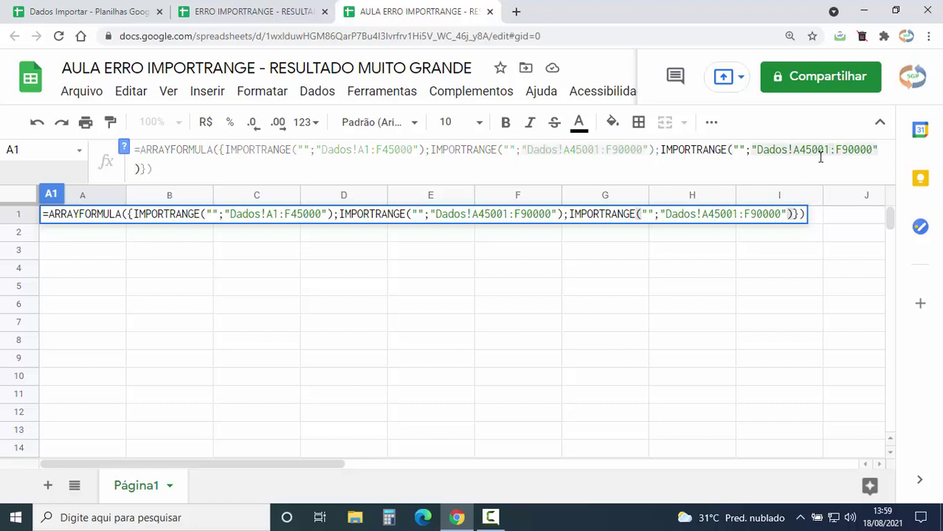
pyautogui.press('BackSpace')
pyautogui.press('BackSpace')
pyautogui.press('BackSpace')
pyautogui.press('BackSpace')
pyautogui.press('BackSpace')
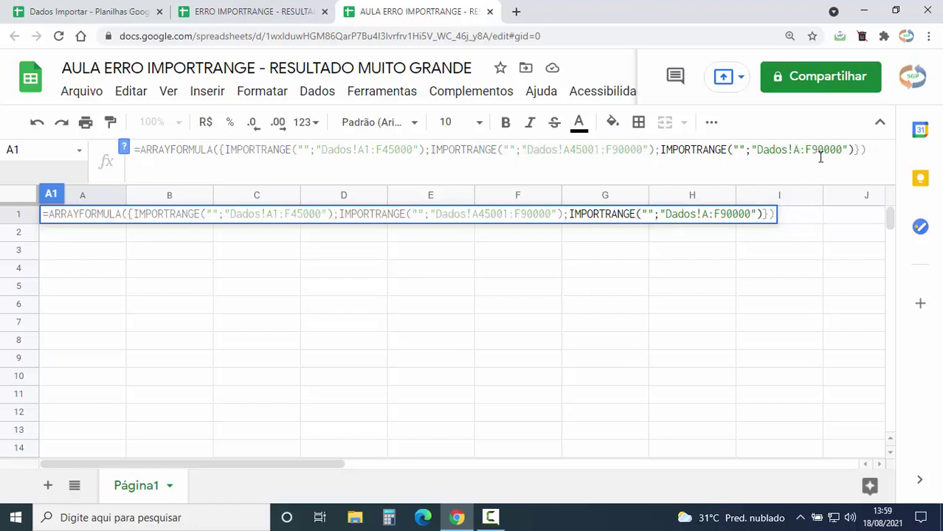
pyautogui.write('900')
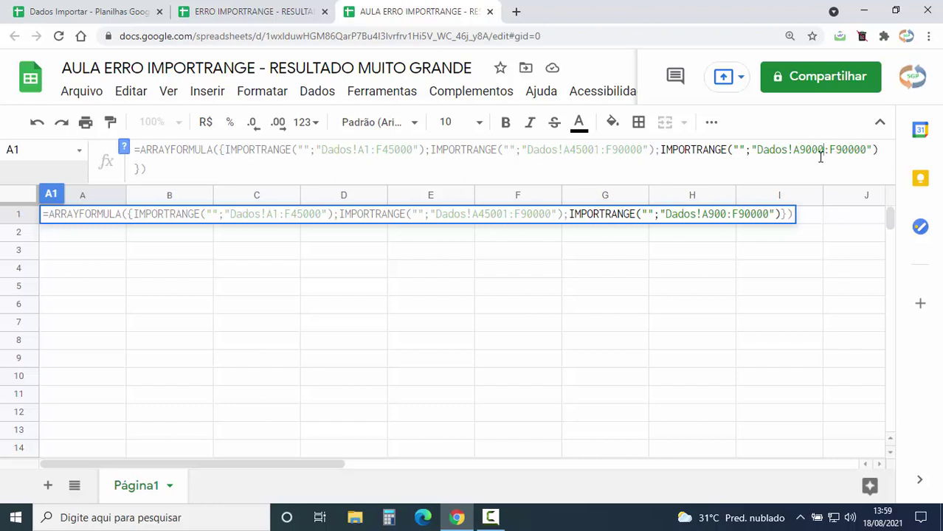
pyautogui.write('01')
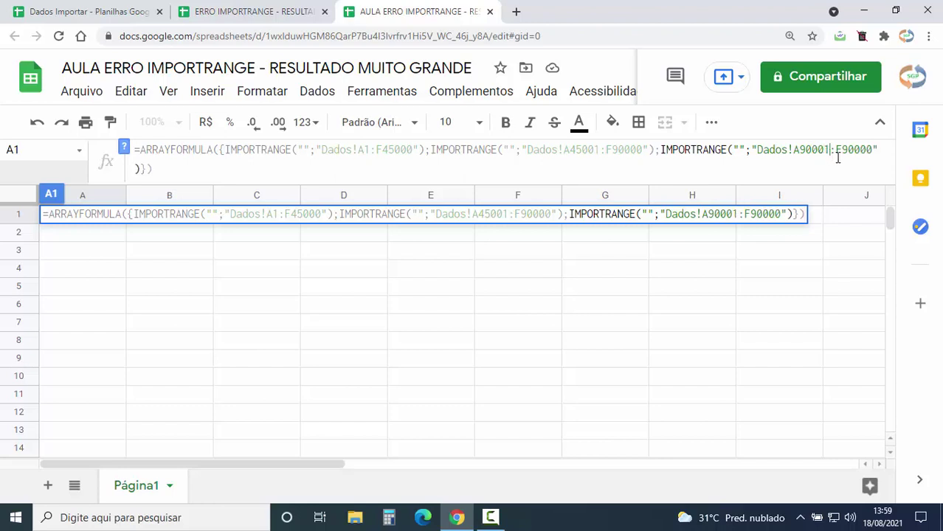
pyautogui.click(870, 150)
pyautogui.press('BackSpace')
pyautogui.press('BackSpace')
pyautogui.press('BackSpace')
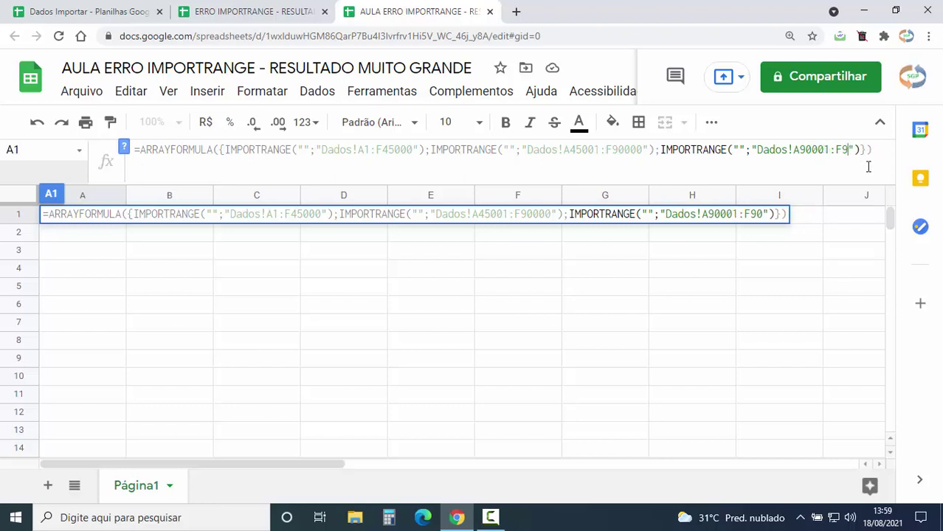
pyautogui.press('BackSpace')
pyautogui.press('BackSpace')
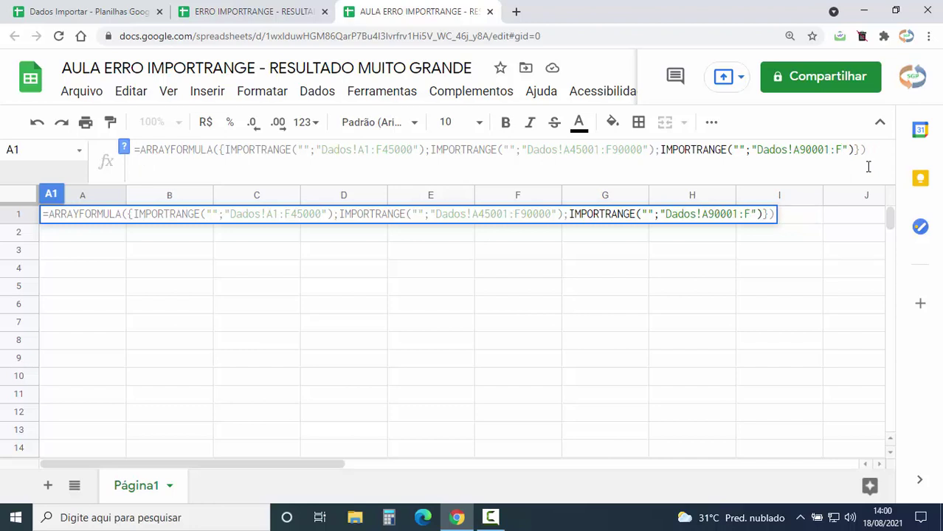
pyautogui.write('130')
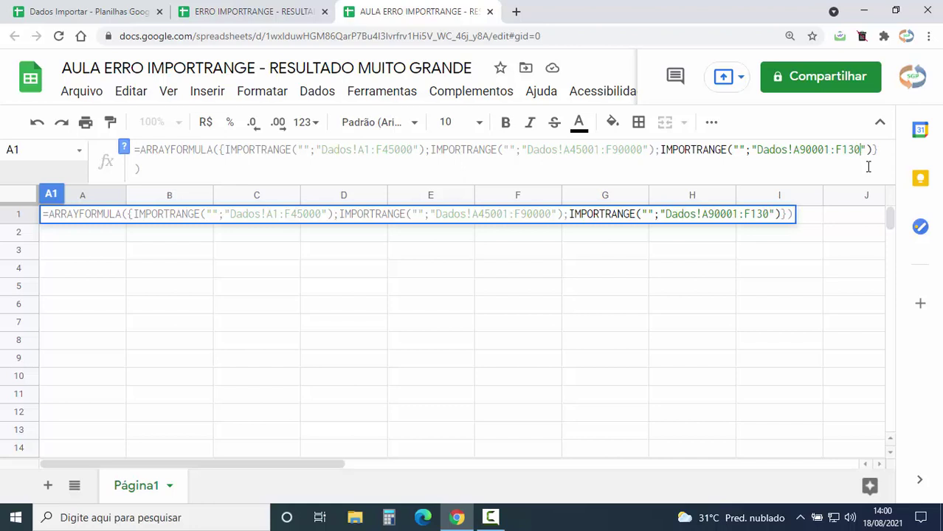
pyautogui.write('000')
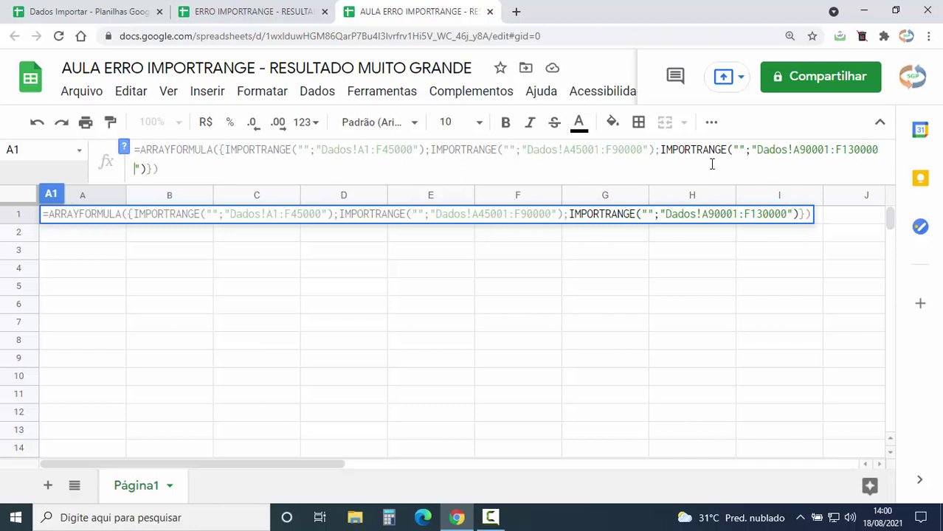
pyautogui.click(659, 150)
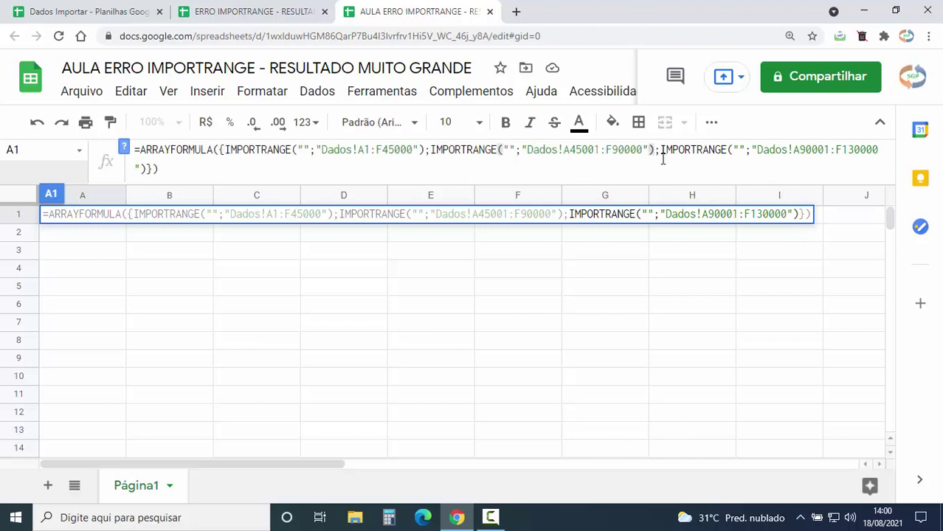
pyautogui.moveTo(653, 151); pyautogui.dragTo(145, 168)
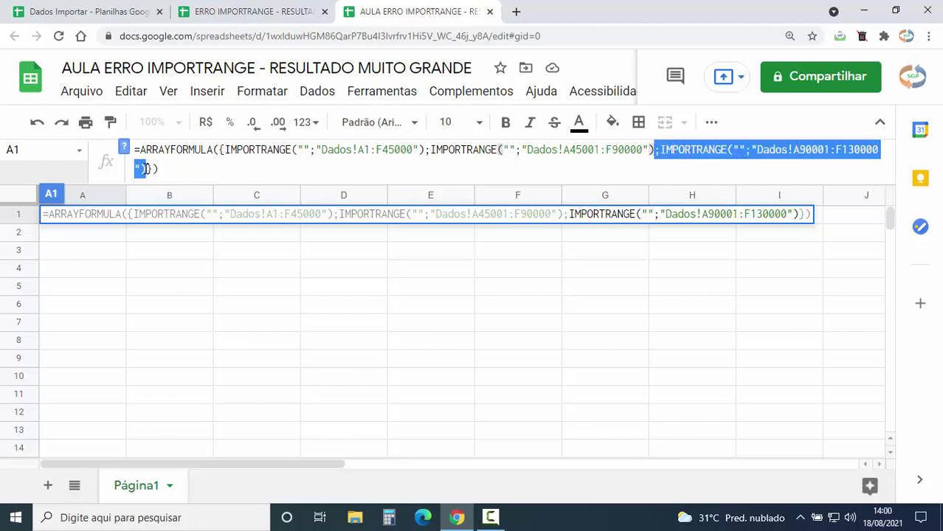
pyautogui.press('BackSpace')
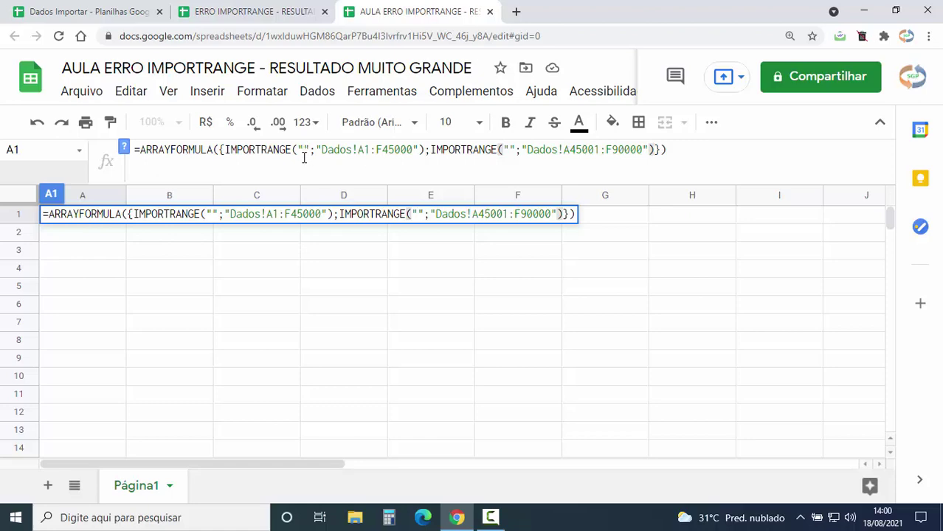
pyautogui.click(59, 12)
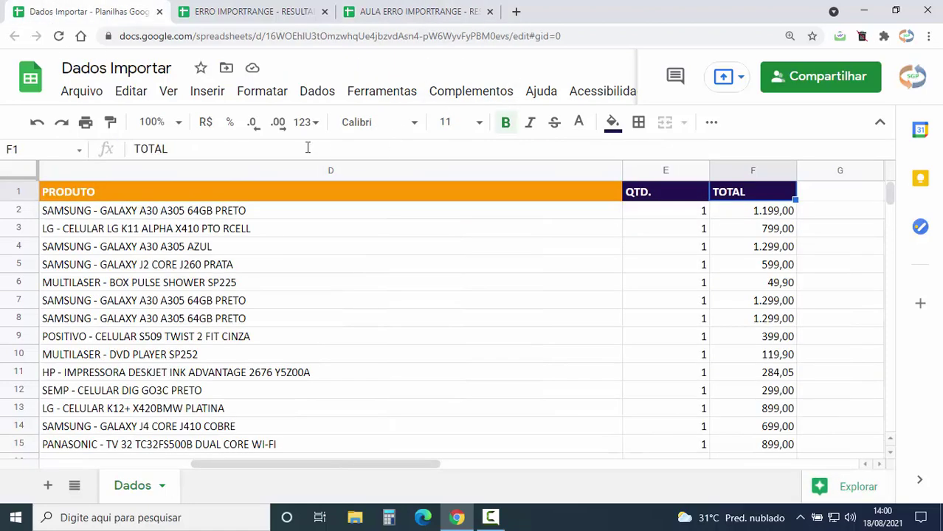
pyautogui.moveTo(587, 36)
pyautogui.mouseDown()
pyautogui.moveTo(614, 39)
pyautogui.moveTo(114, 38)
pyautogui.mouseUp()
pyautogui.click(609, 38)
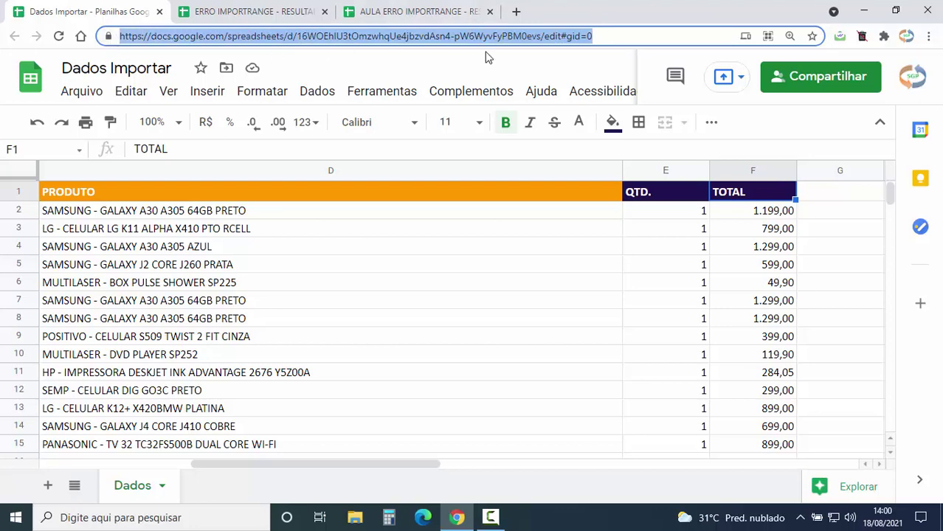
pyautogui.click(428, 12)
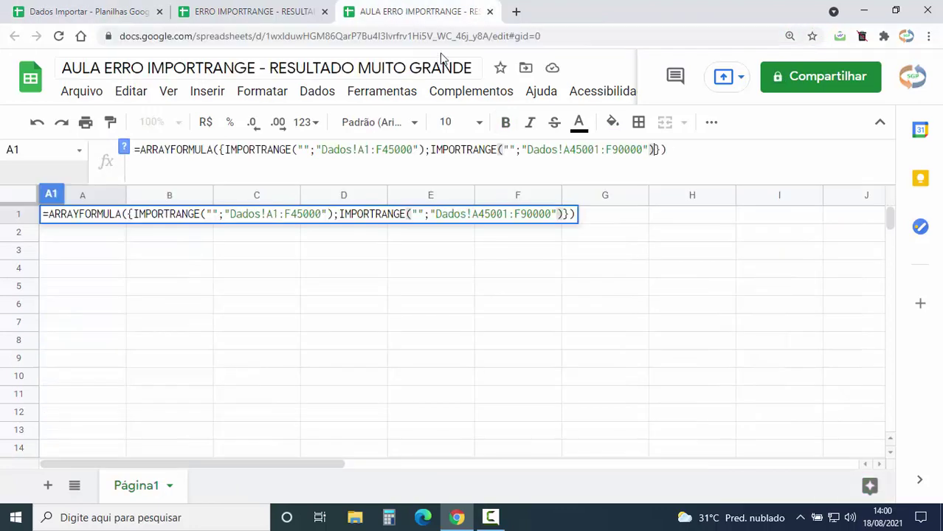
# Paste the source spreadsheet URL into both IMPORTRANGE calls and commit the A1 formula.
pyautogui.click(303, 149)
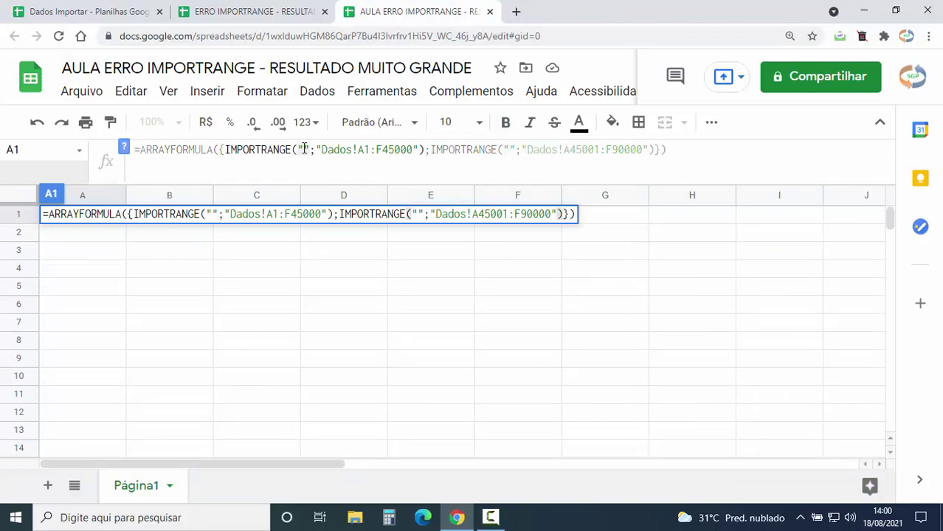
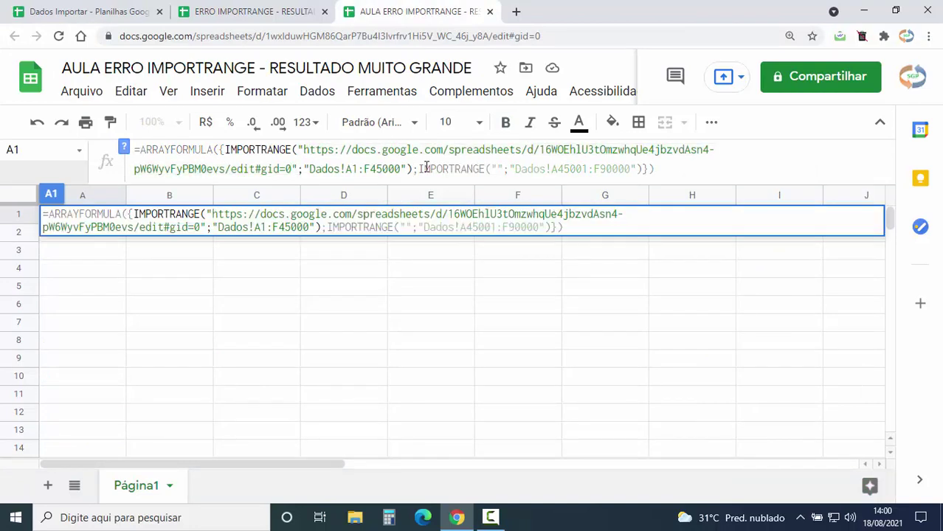
pyautogui.click(497, 168)
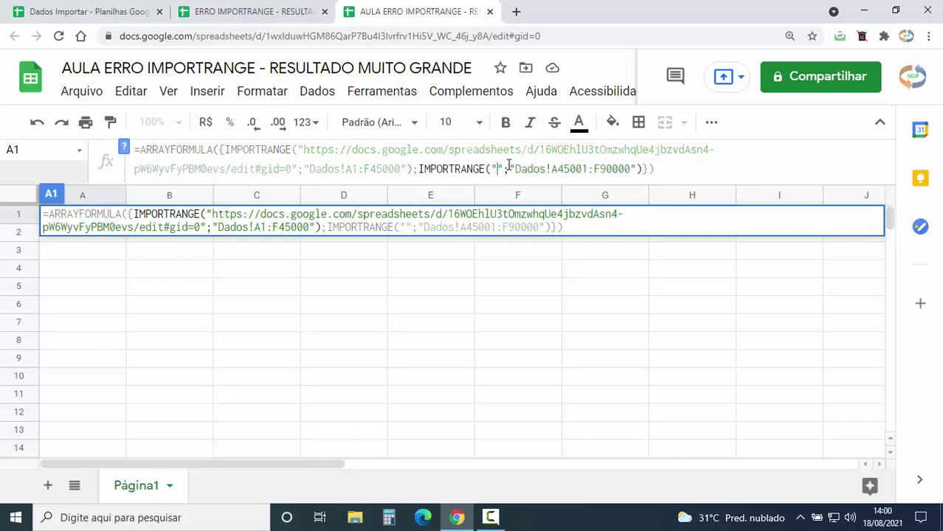
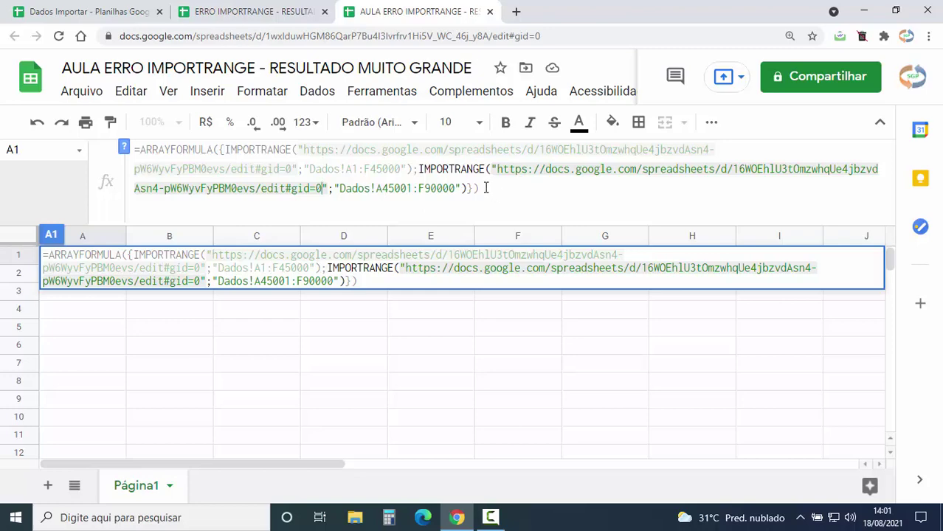
pyautogui.click(489, 188)
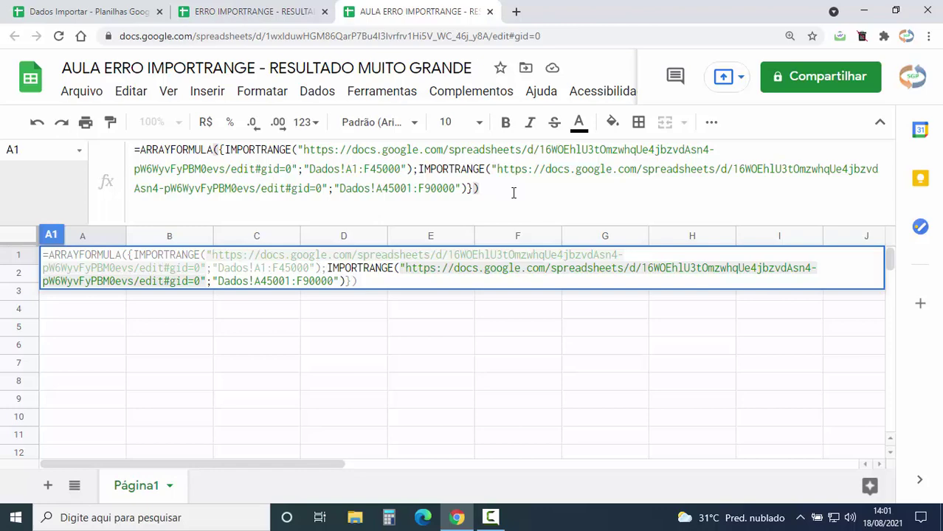
pyautogui.press('Tab')
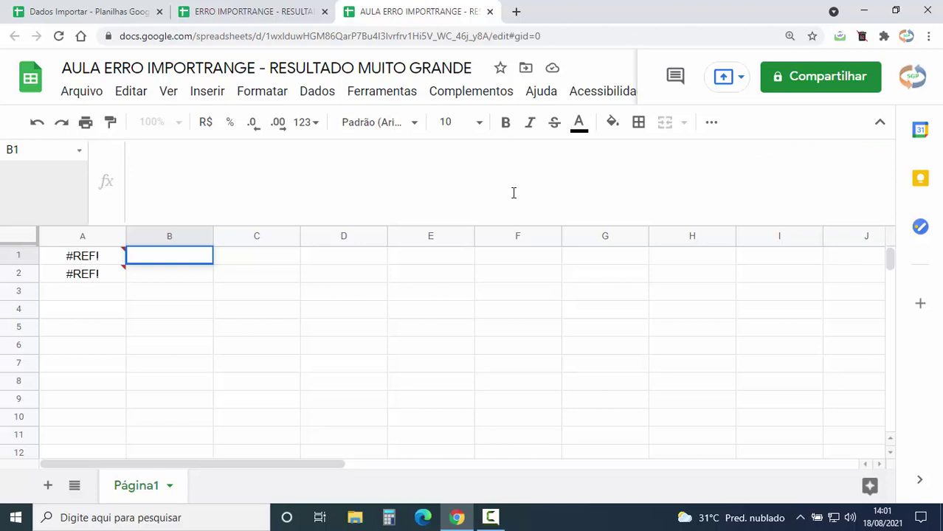
# Shrink the formula bar and grant A1 access to the source spreadsheet with Permitir acesso.
pyautogui.moveTo(508, 224); pyautogui.dragTo(509, 216)
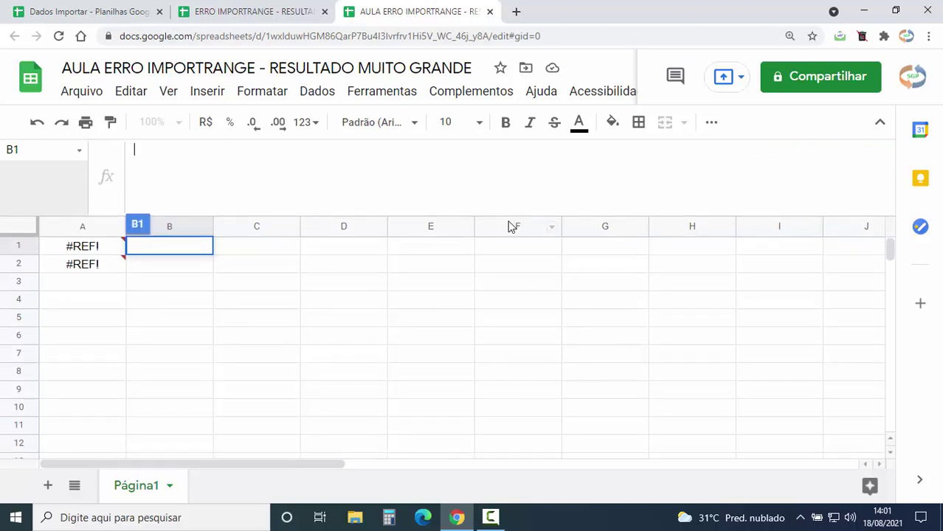
pyautogui.moveTo(101, 253)
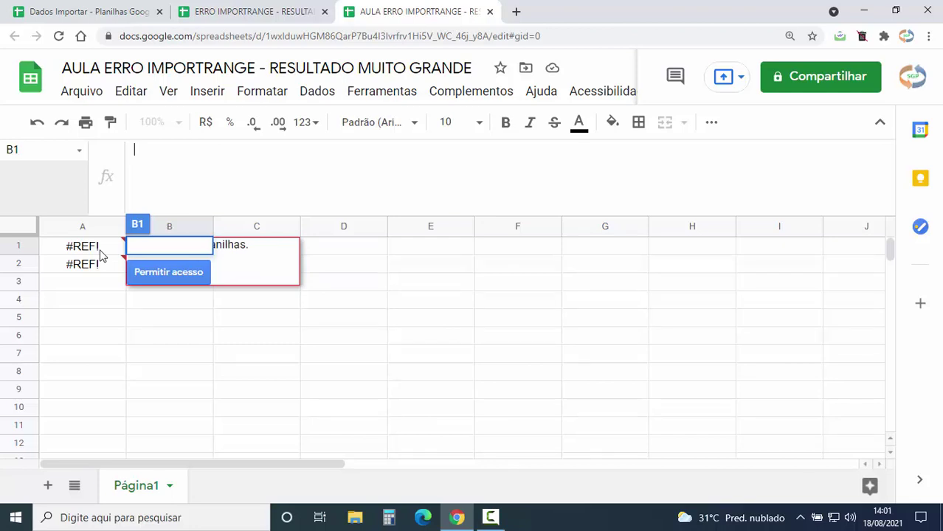
pyautogui.click(163, 274)
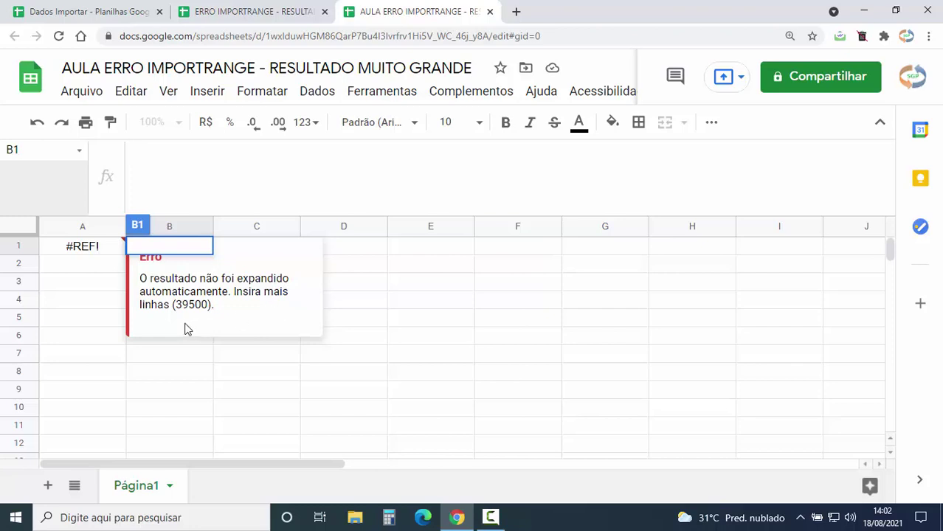
# Append 50000 rows at the bottom of Página1, replacing the default 1000, then return to the top.
pyautogui.moveTo(175, 305); pyautogui.dragTo(201, 304)
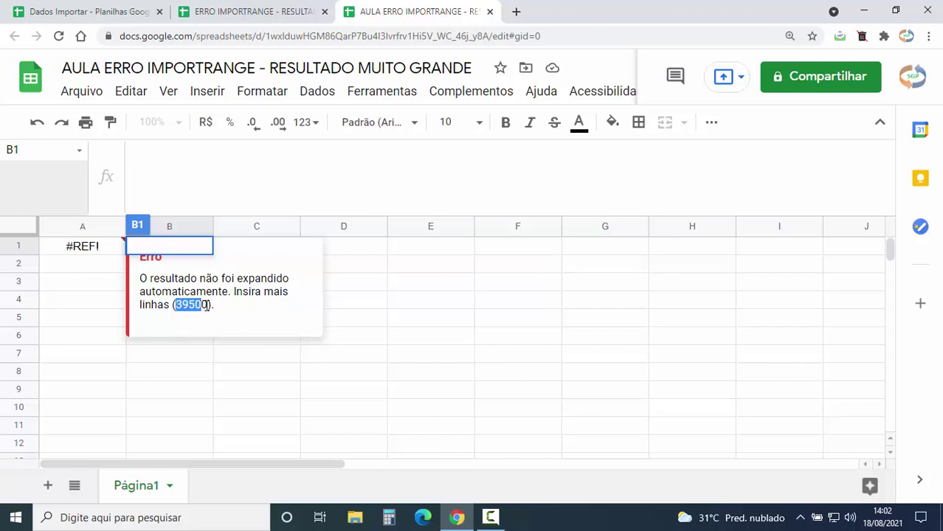
pyautogui.doubleClick(72, 319)
pyautogui.click(63, 342)
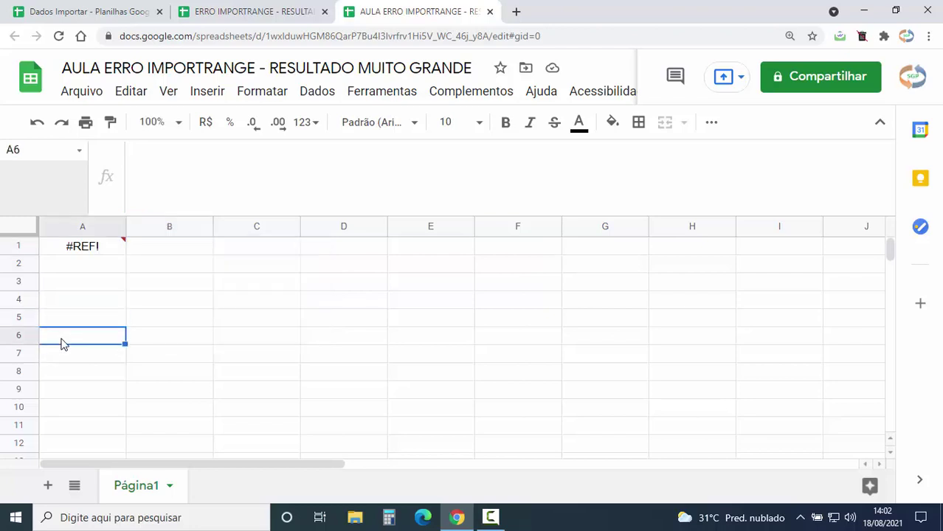
pyautogui.hotkey('ctrl', 'Down')
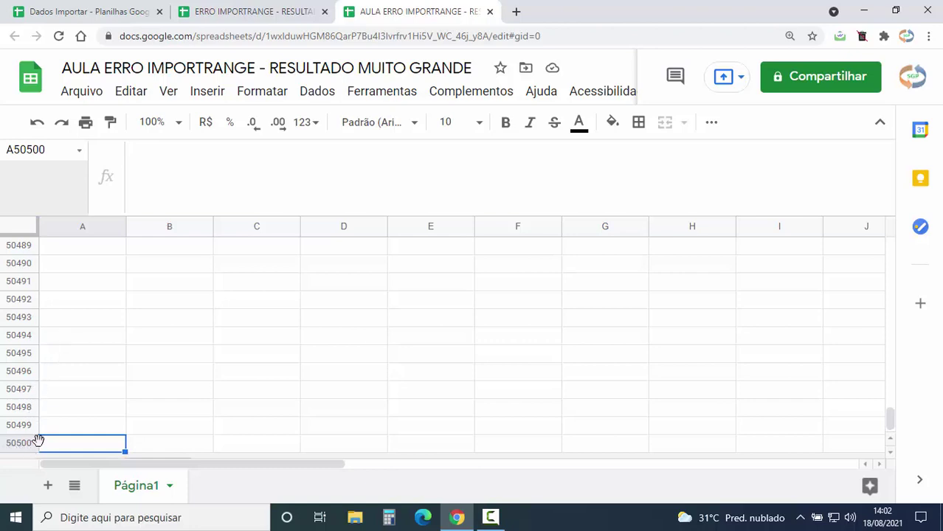
pyautogui.scroll(-2, 92, 398)
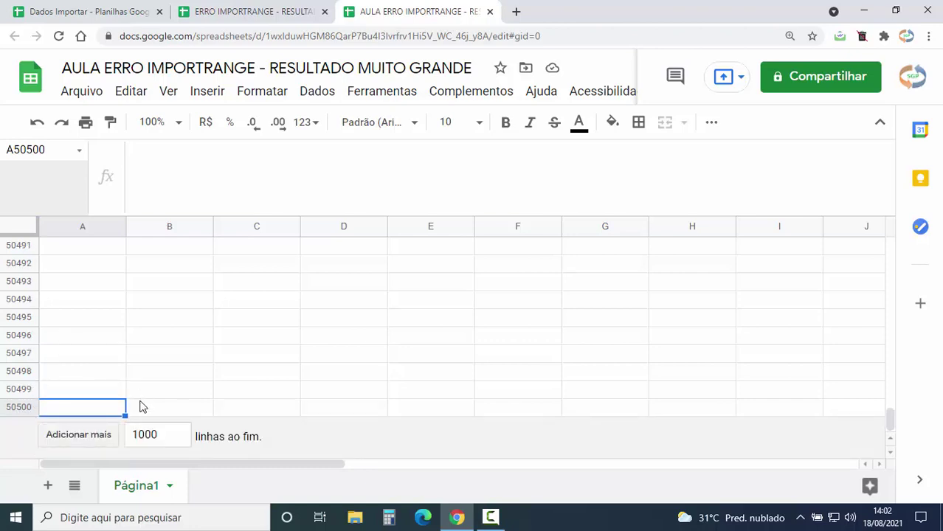
pyautogui.click(158, 433)
pyautogui.moveTo(158, 434); pyautogui.dragTo(122, 437)
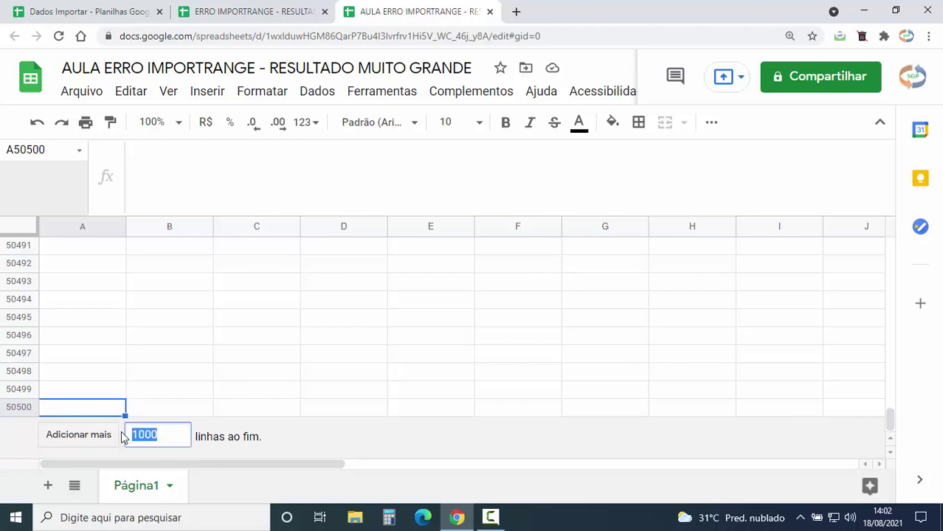
pyautogui.write('5')
pyautogui.write('00')
pyautogui.write('00')
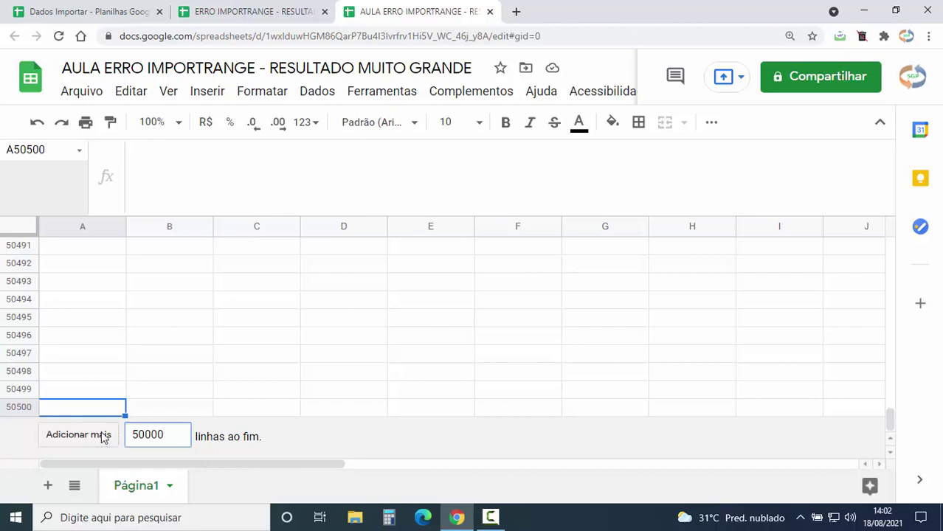
pyautogui.click(76, 437)
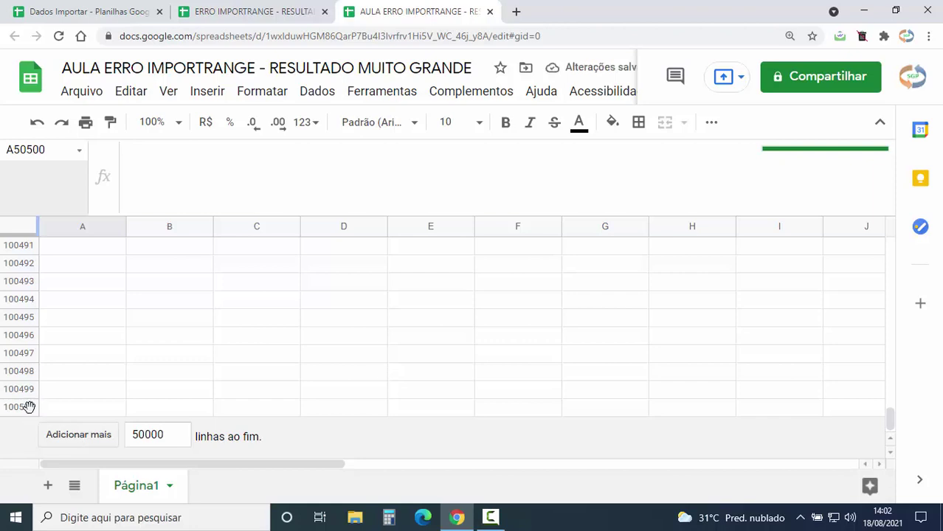
pyautogui.click(82, 394)
pyautogui.hotkey('ctrl', 'Home')
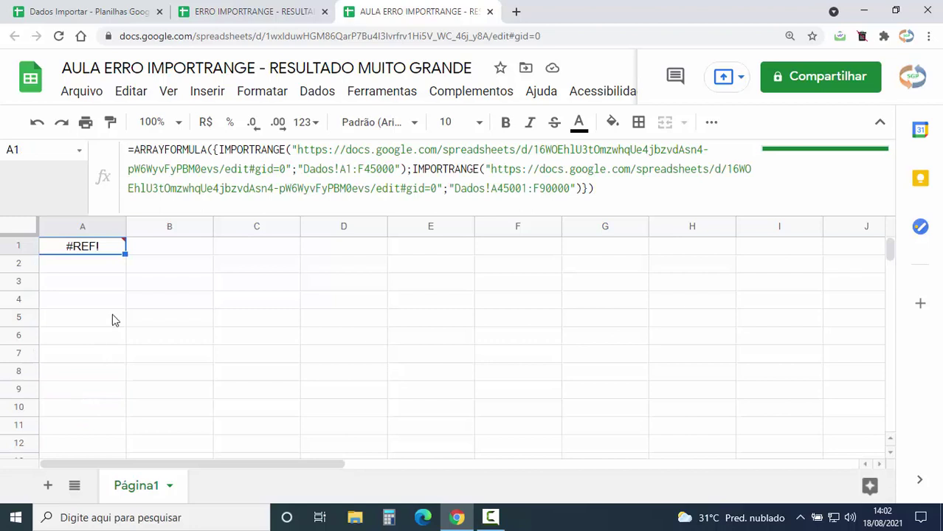
# Wait for the formulas to finish calculating until the imported Dados sales rows fill Página1.
pyautogui.moveTo(104, 252)
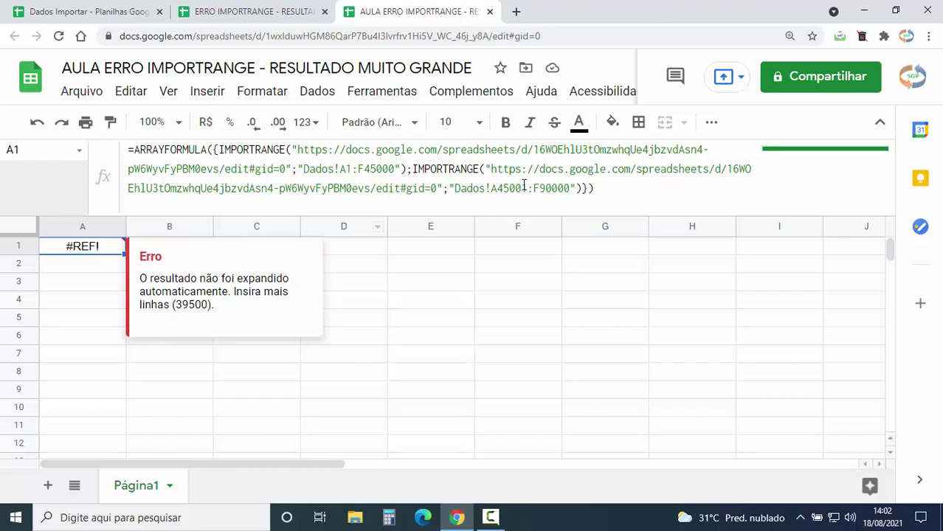
pyautogui.moveTo(848, 154)
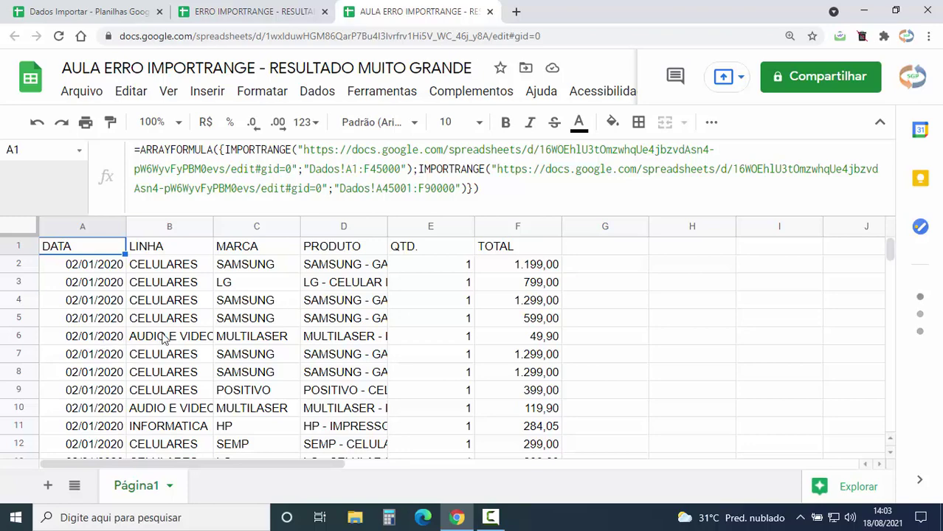
pyautogui.click(121, 340)
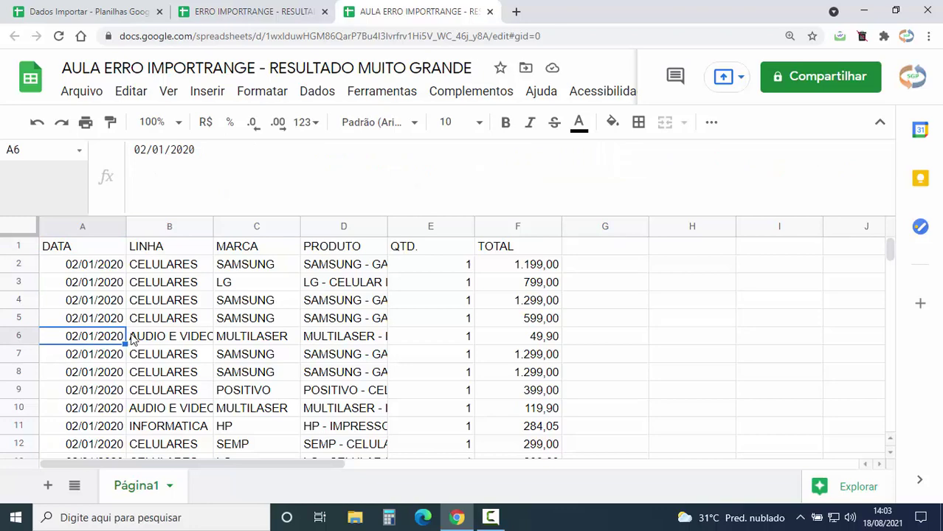
pyautogui.hotkey('ctrl', 'Down')
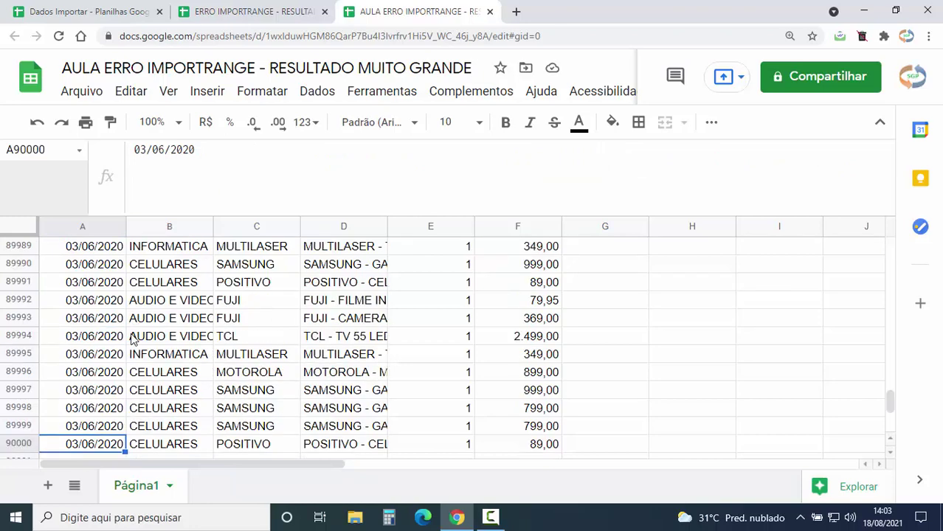
pyautogui.scroll(-2, 133, 339)
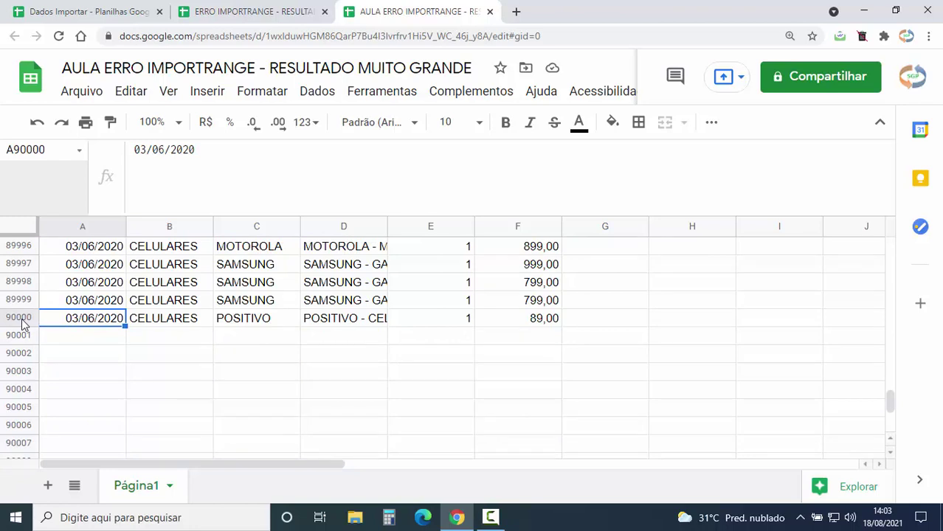
pyautogui.click(23, 319)
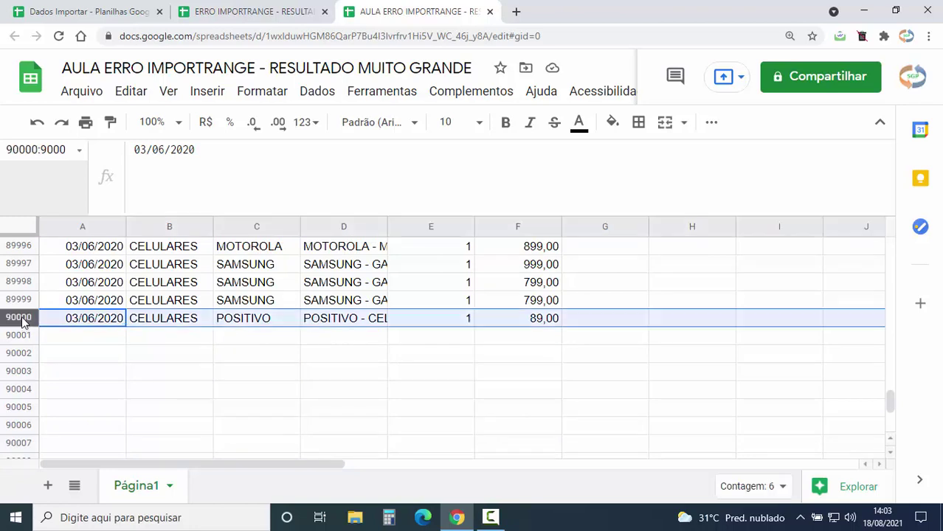
pyautogui.press('Left')
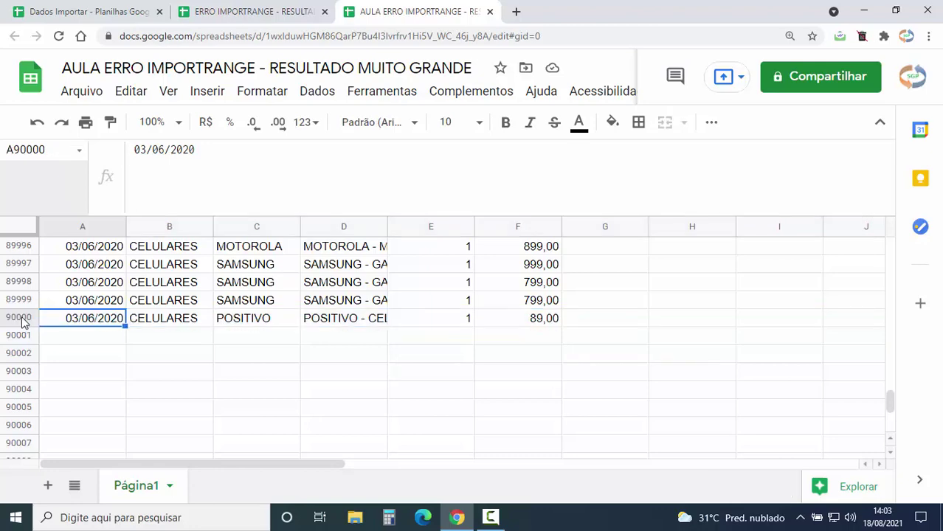
pyautogui.hotkey('ctrl', 'Up')
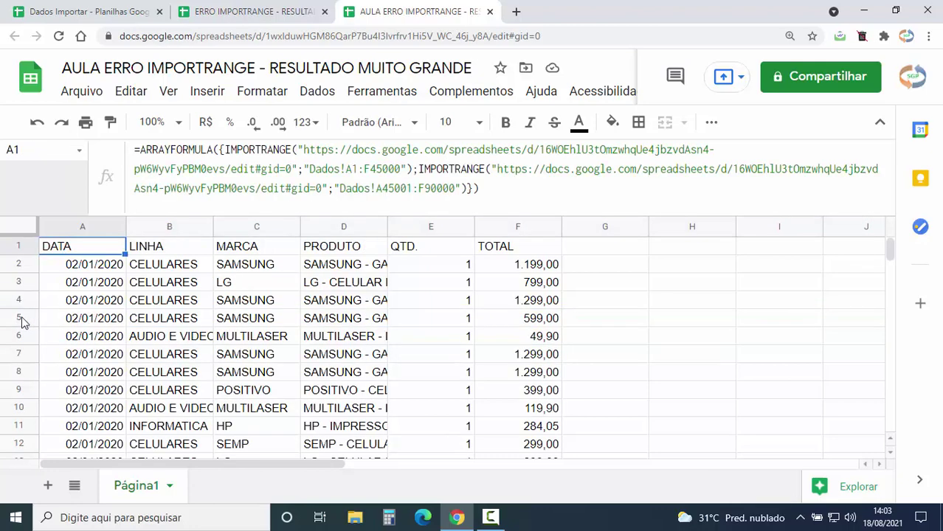